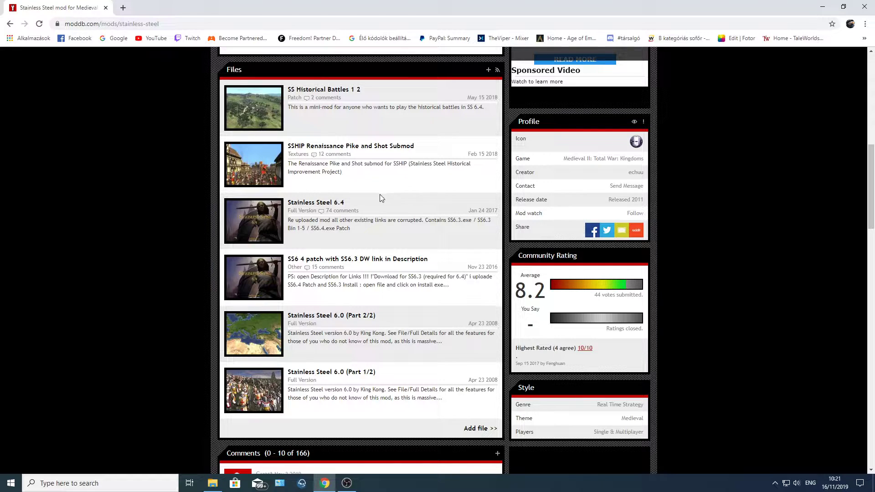
Start downloading the full version of Stainless Steel 6.4 from its file page and close the advertisement pop-up.
click(334, 205)
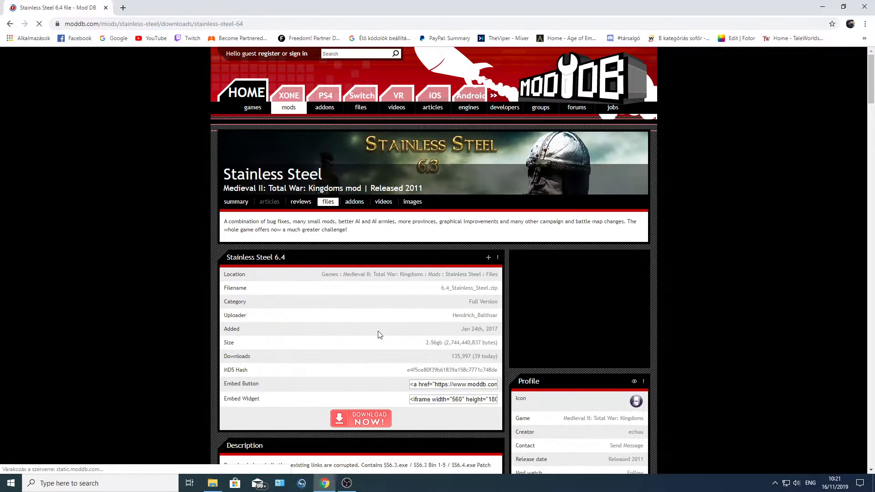
scroll(374, 330, down, 2)
click(370, 331)
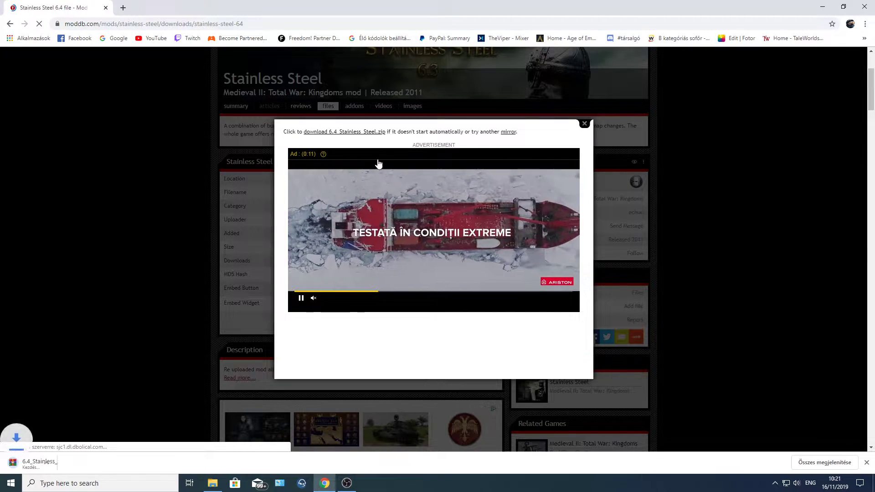
click(584, 123)
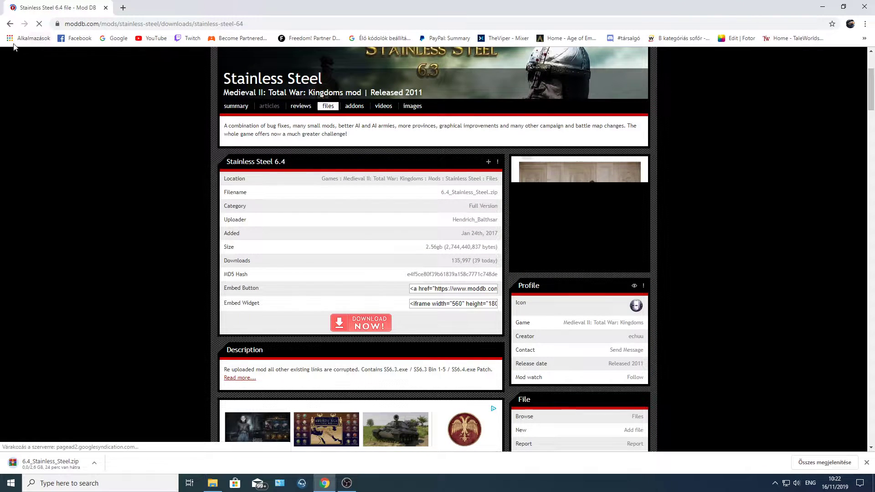
Return to the mod's file list and cancel the 6.4_Stainless_Steel.zip download.
key(alt+Left)
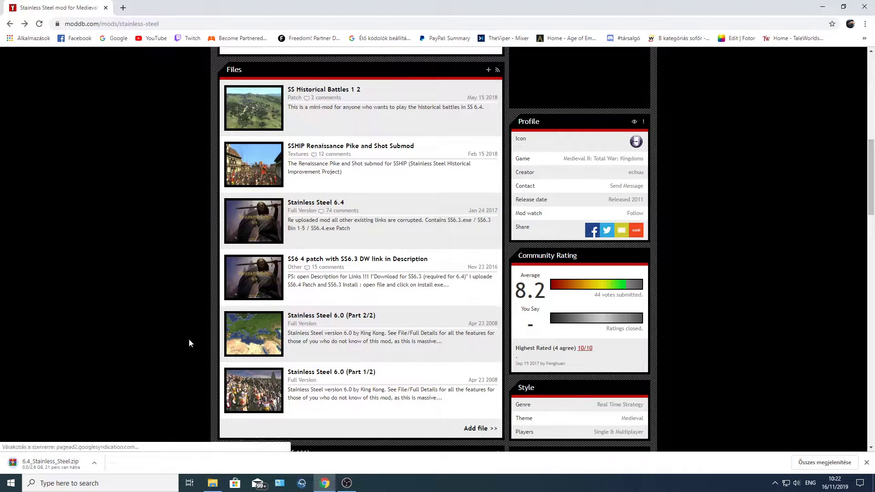
click(94, 463)
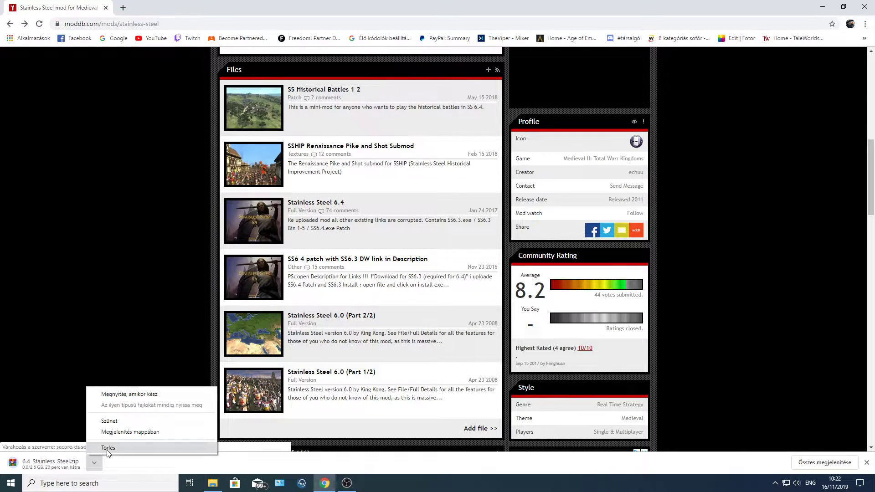
click(108, 448)
Start downloading the SS6 4 patch with SS6.3 DW link and close the advertisement pop-up.
click(344, 262)
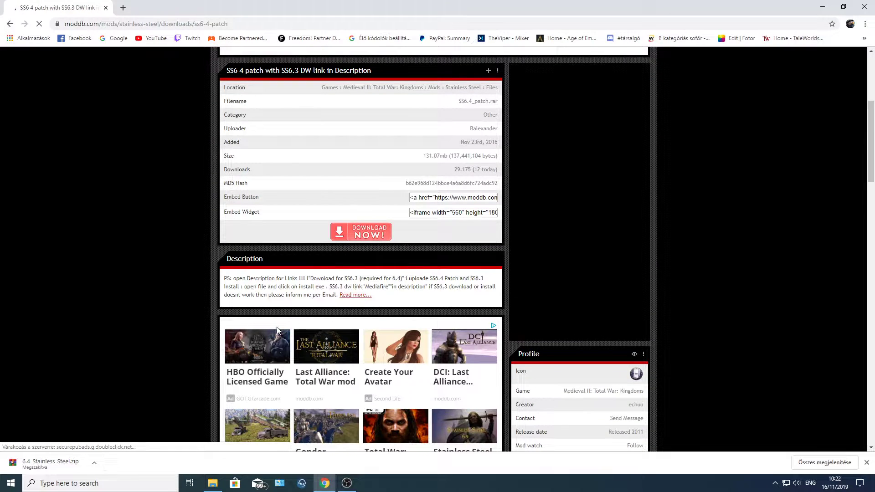
click(363, 230)
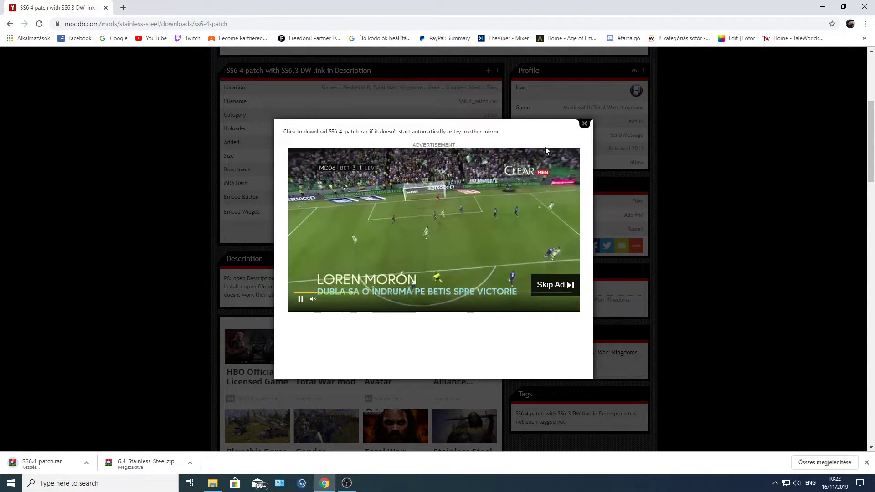
click(585, 123)
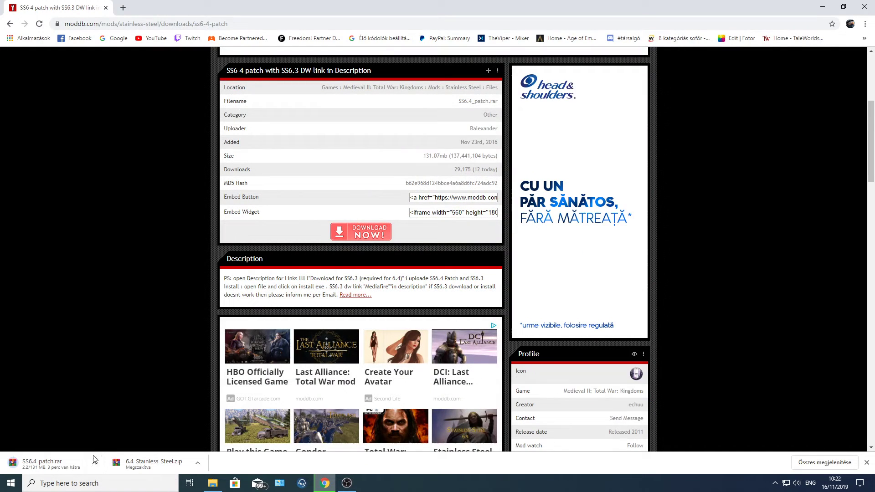
Cancel the SS6.4_patch.rar download and return to the mod's file list.
click(94, 463)
click(113, 448)
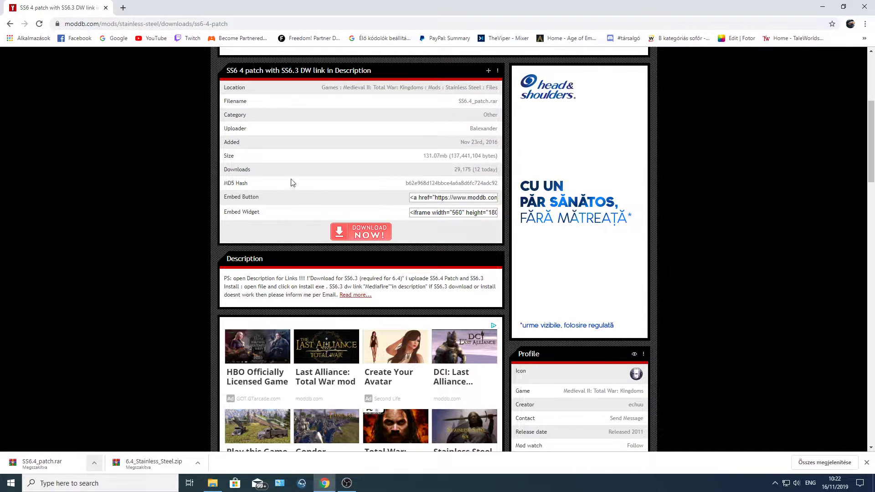
click(10, 24)
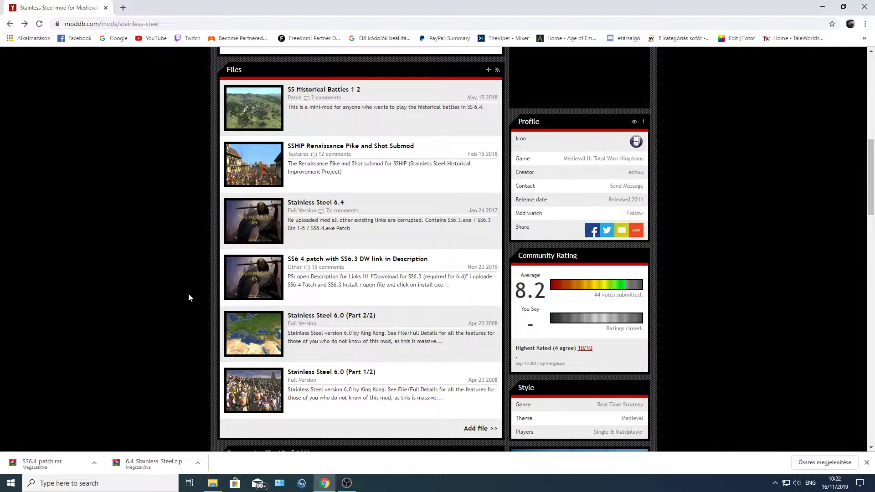
Switch to File Explorer and examine the 6.4_Stainless_Steel and SS6.4_patch archives in New folder (4), including the full version's extraction options.
click(212, 483)
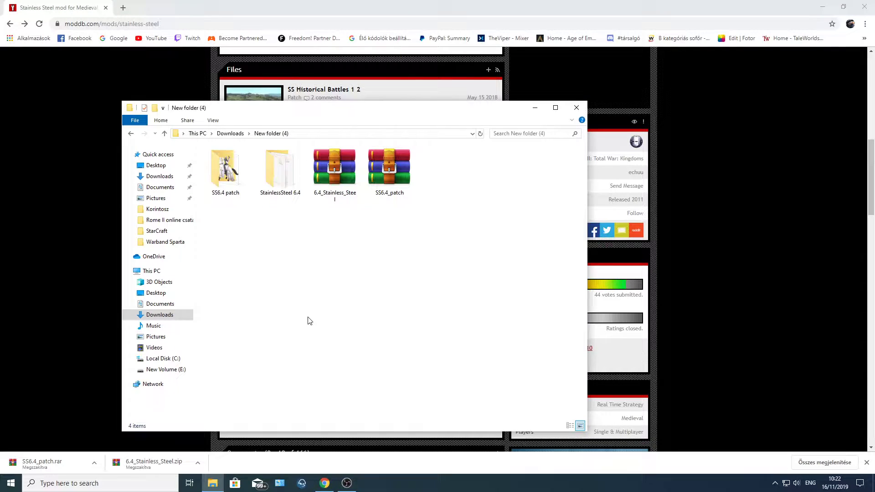
drag(476, 145, 332, 254)
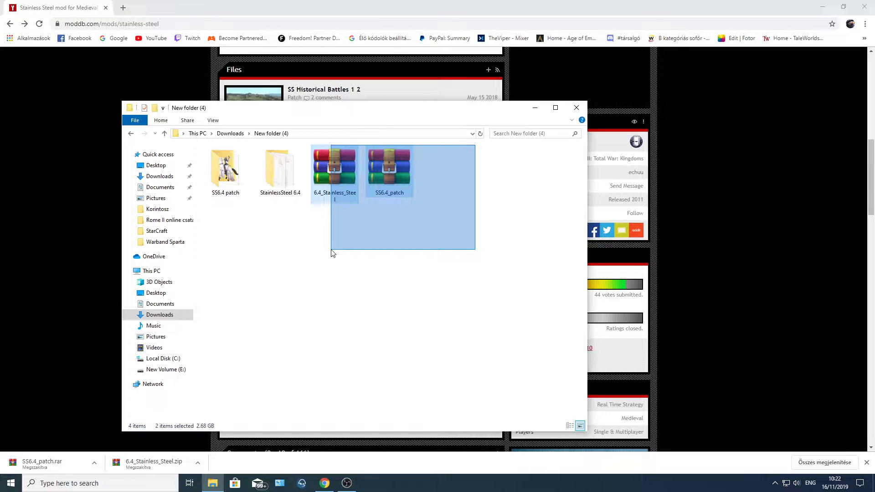
drag(332, 253, 329, 248)
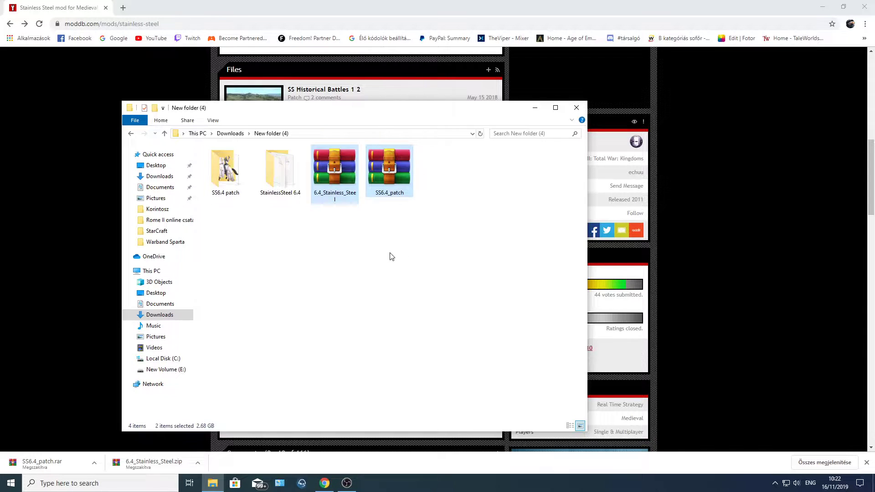
drag(464, 158, 315, 258)
click(330, 183)
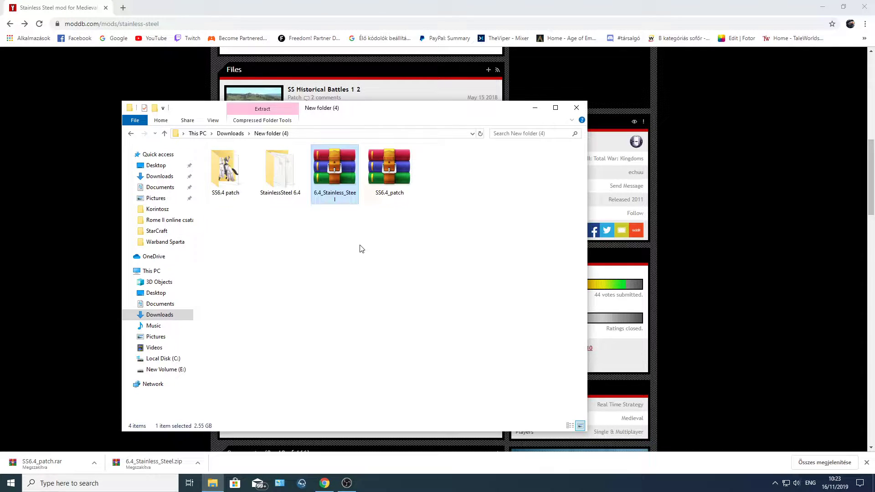
right_click(341, 169)
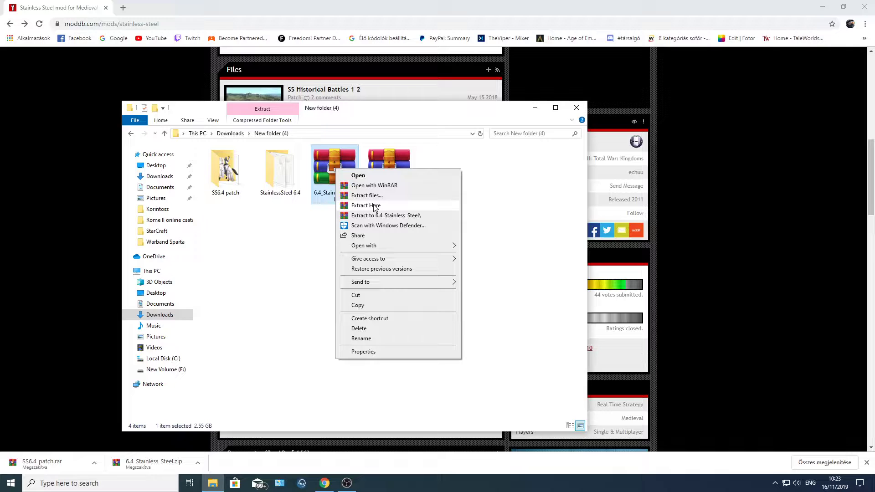
click(298, 255)
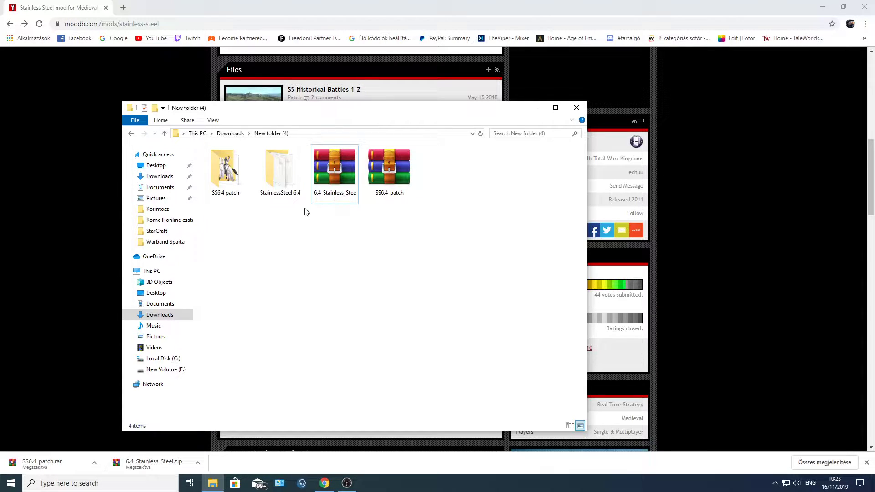
Open the extracted StainlessSteel 6.4 folder and examine the SS6.3 and SS6.4 installers and the SS6.3 bin files.
double_click(280, 183)
drag(232, 268, 281, 162)
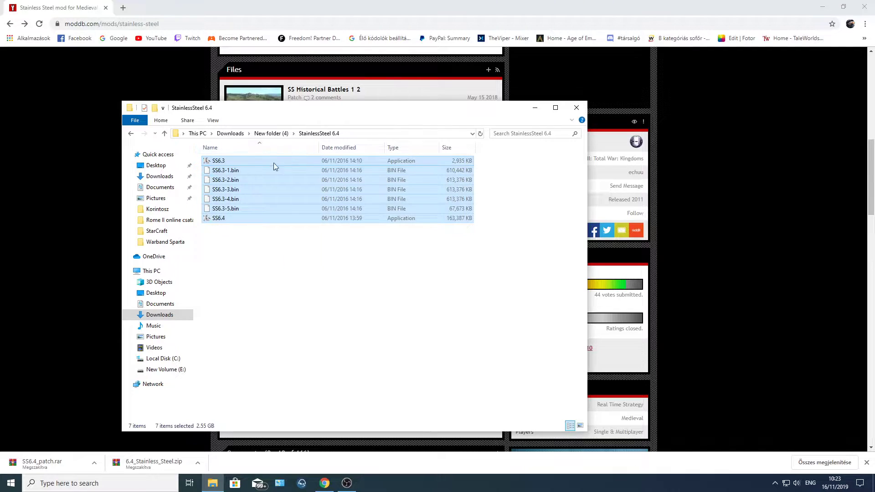
click(229, 162)
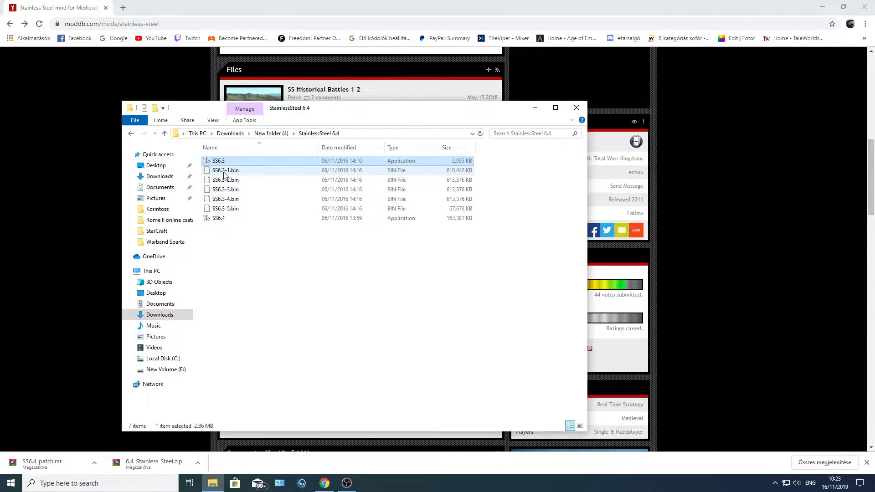
click(231, 199)
click(224, 208)
click(218, 218)
drag(221, 270, 337, 151)
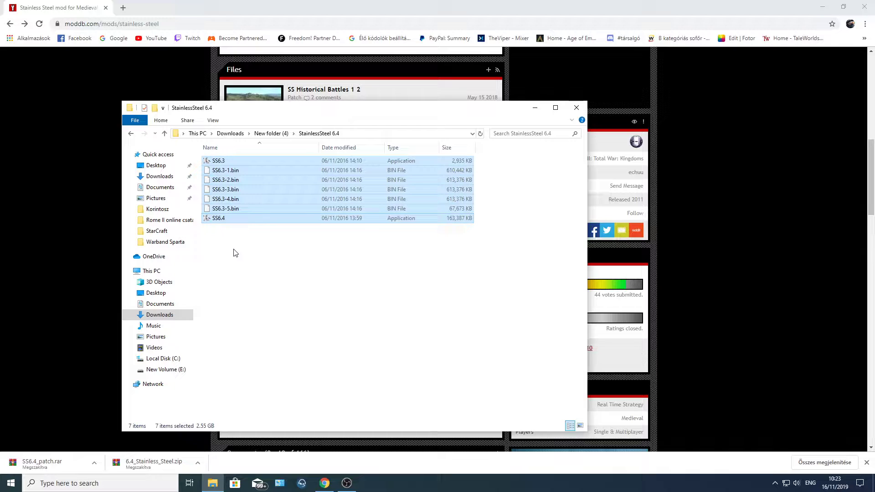
click(238, 251)
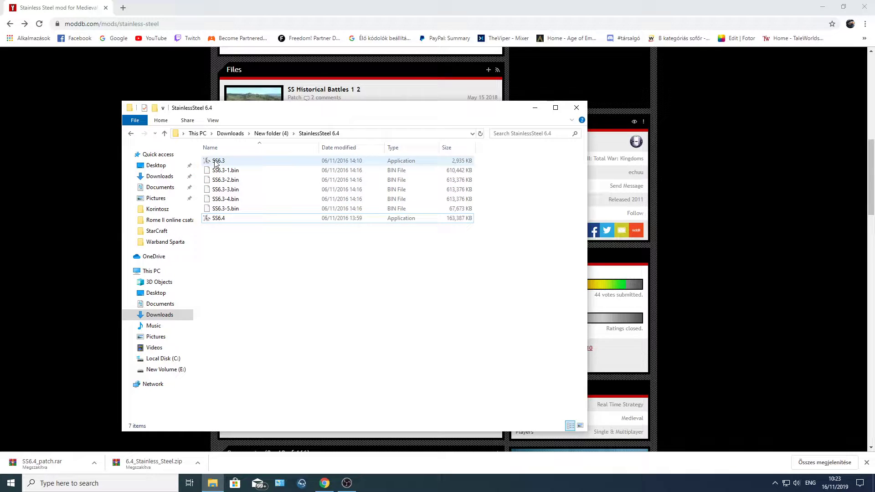
Run the SS6.3 installer as administrator and continue past the welcome page to the destination location.
right_click(216, 164)
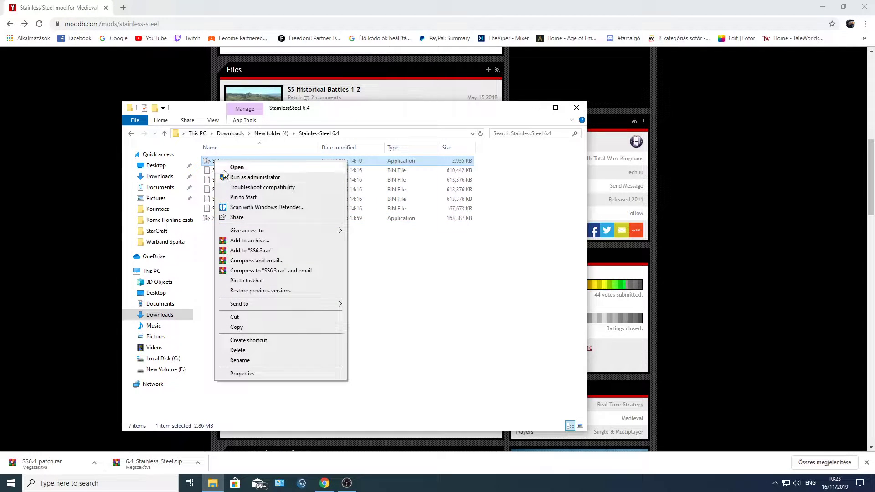
click(396, 331)
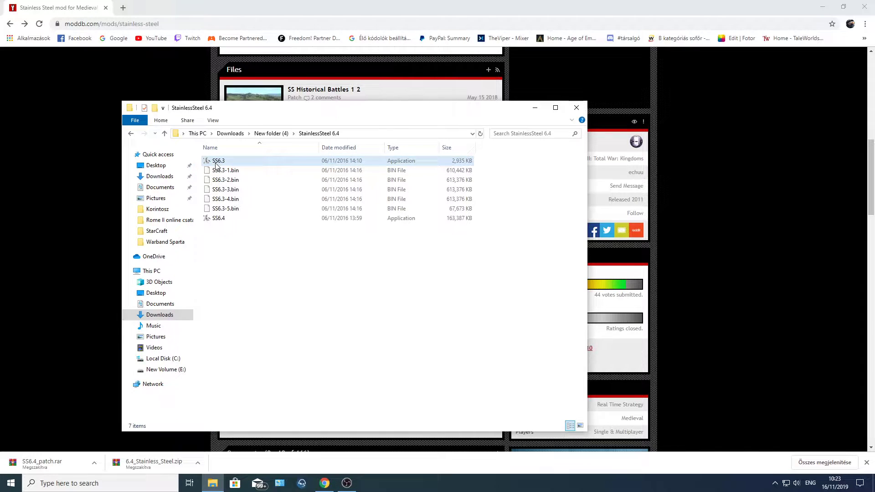
right_click(217, 162)
click(260, 178)
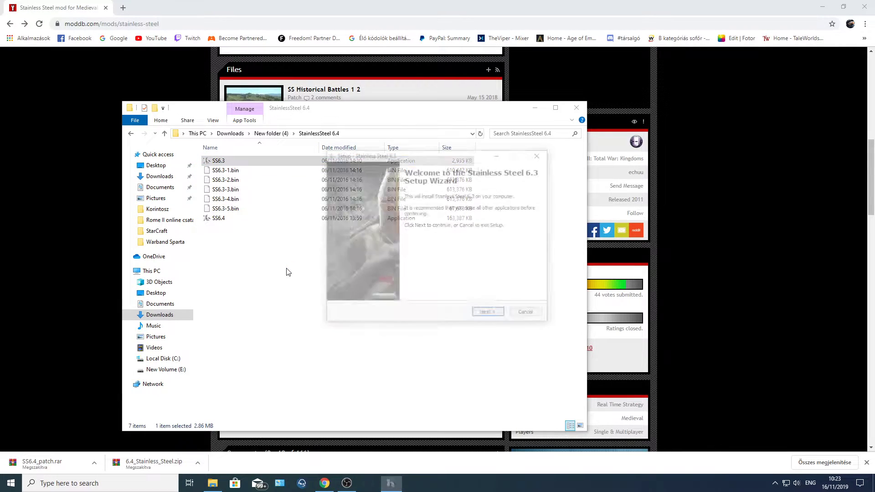
click(490, 315)
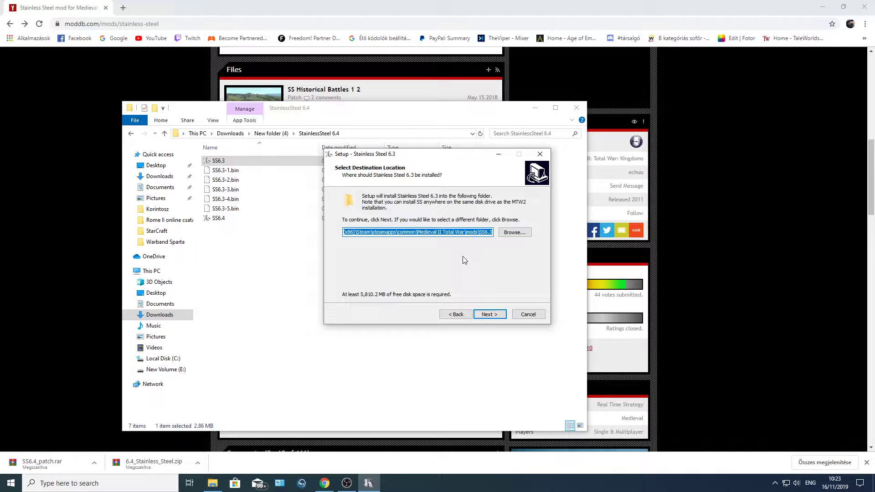
Examine the full default installation path, from the Steam directory through the Medieval II Total War mods folder to its final subfolder.
key(Left)
key(Left)
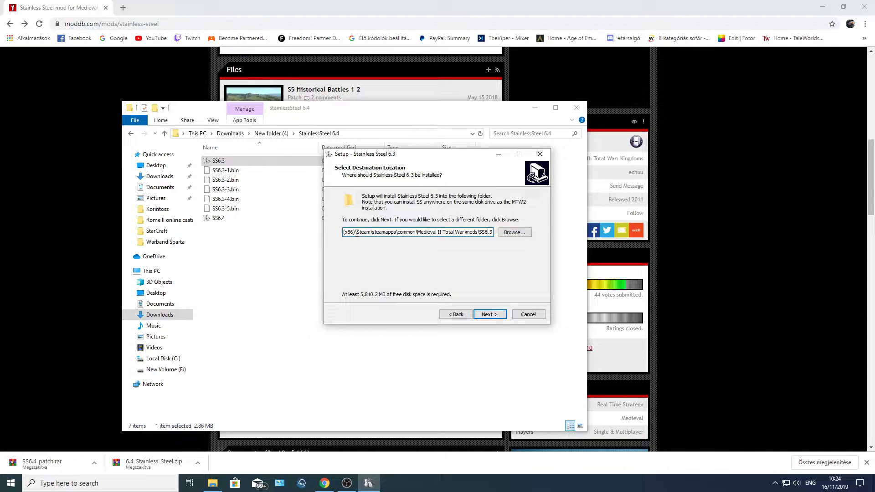
drag(355, 232, 279, 229)
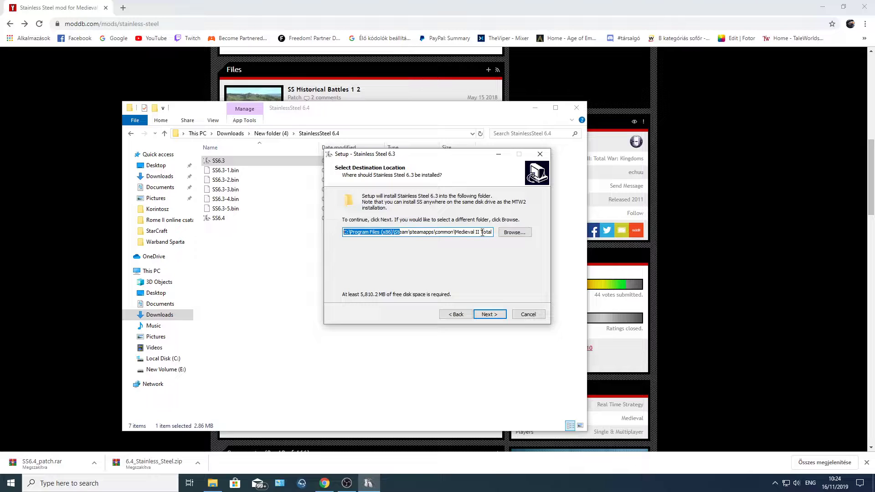
drag(464, 232, 497, 236)
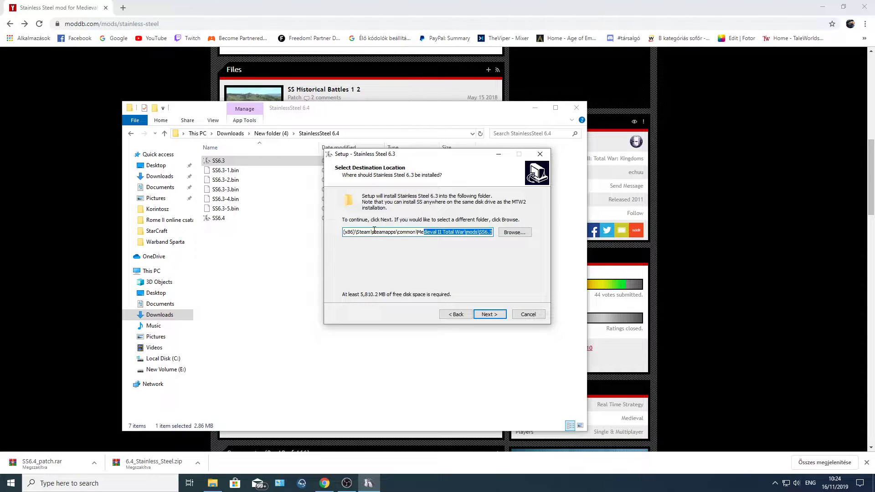
drag(371, 233, 361, 234)
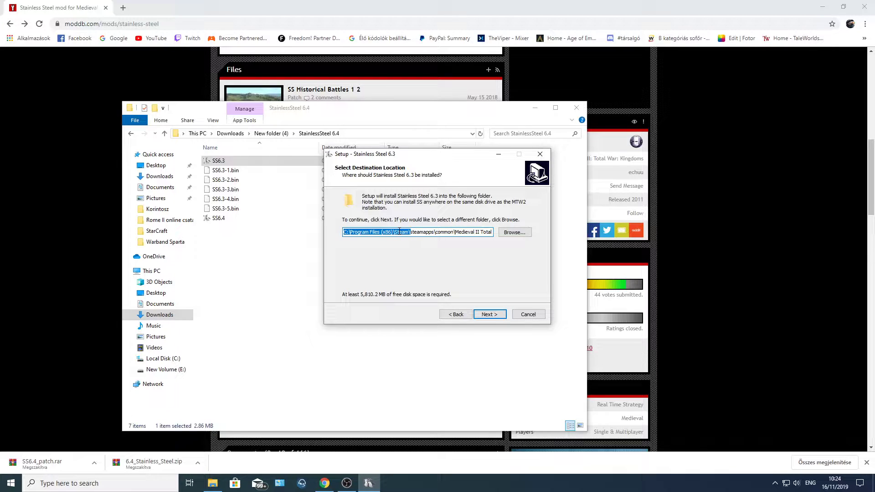
drag(397, 232, 491, 231)
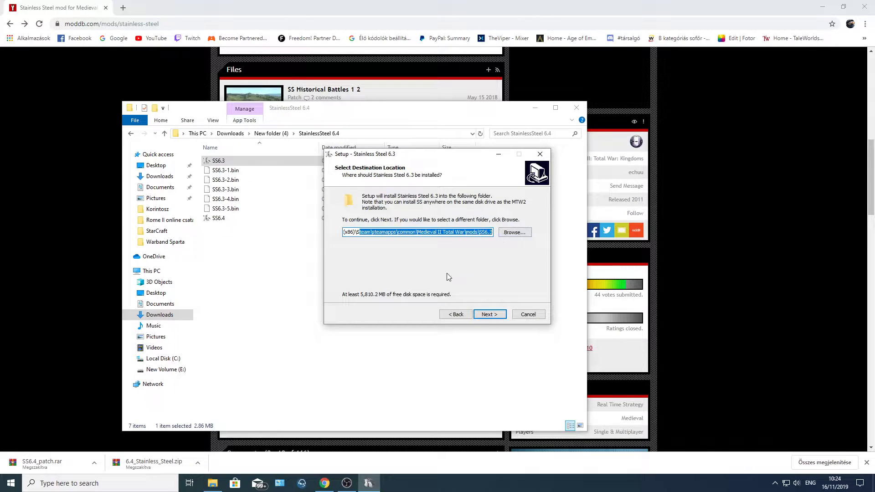
click(485, 232)
drag(478, 232, 496, 234)
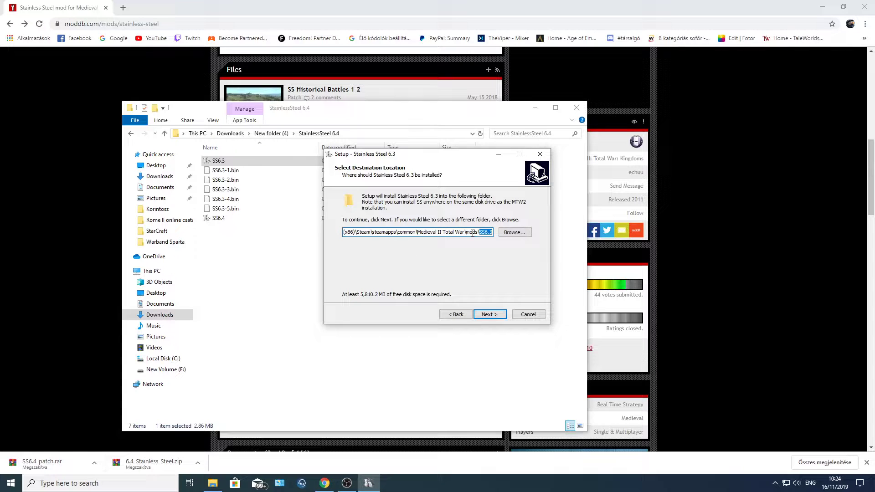
click(395, 235)
Browse for another destination folder and examine the folder tree from Local Disk (C:) through Steam to the Medieval II Total War subfolders.
click(524, 235)
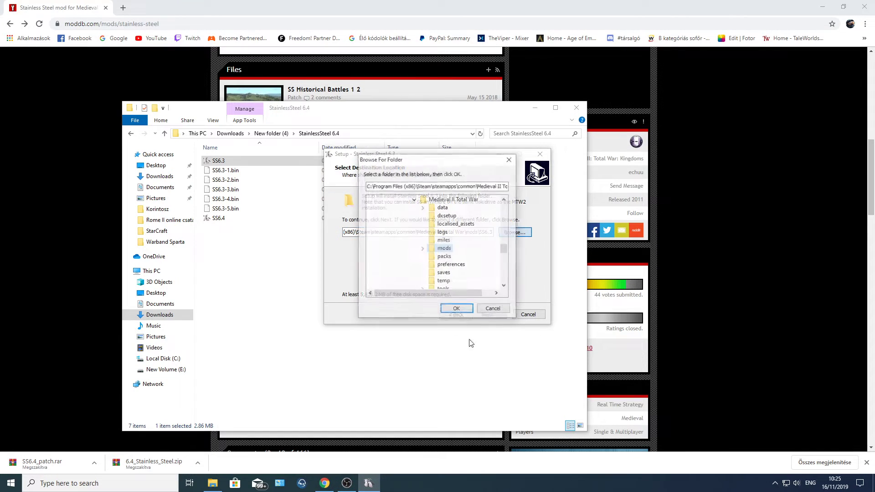
drag(505, 249, 505, 202)
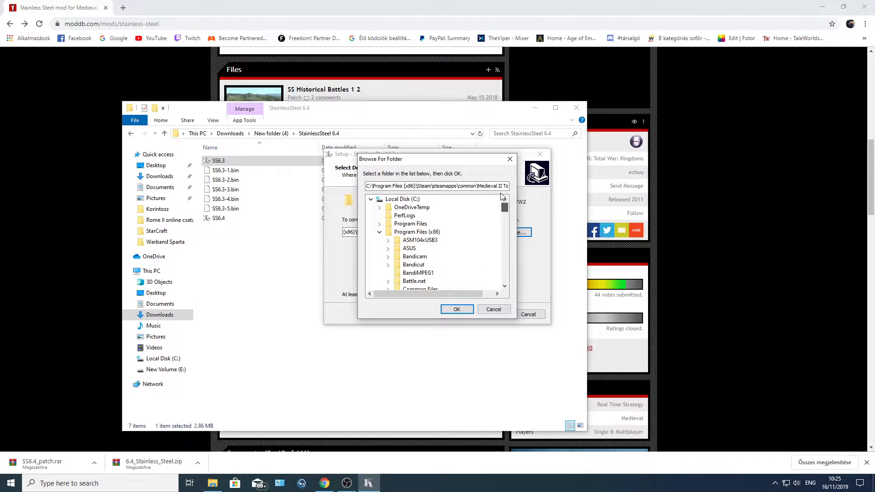
click(407, 200)
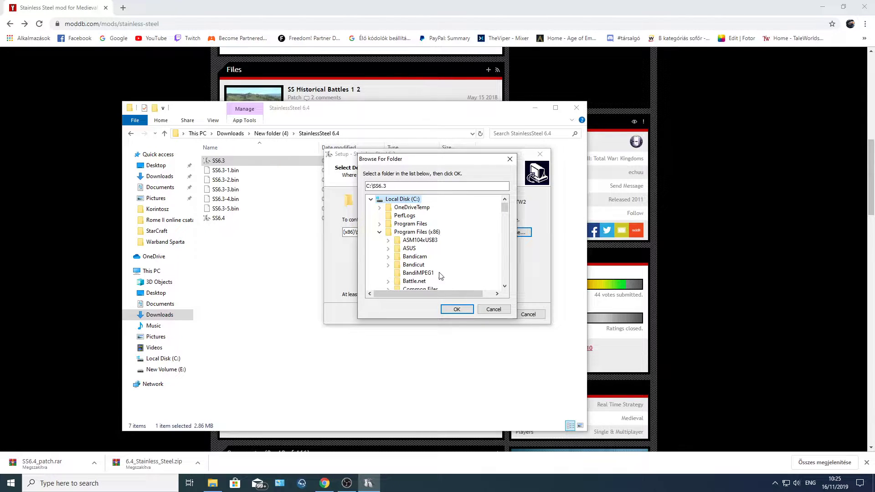
scroll(442, 250, down, 3)
scroll(437, 229, down, 3)
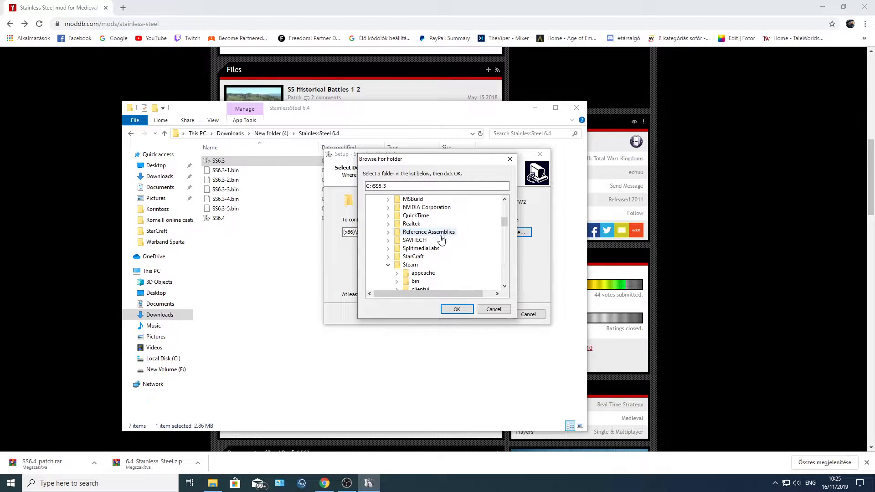
scroll(434, 220, up, 2)
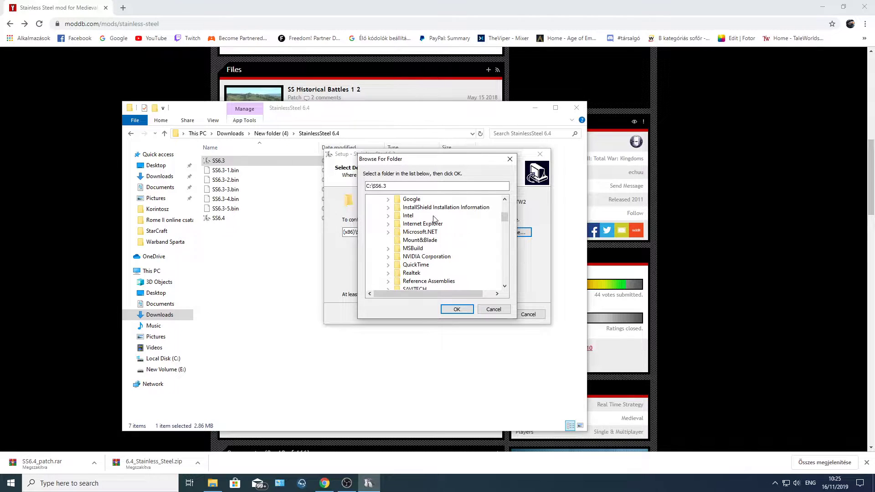
scroll(462, 244, down, 3)
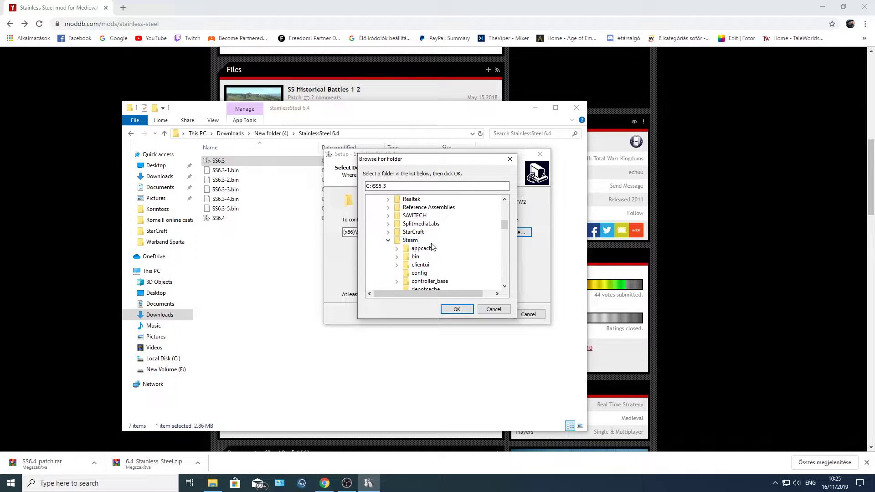
scroll(428, 246, down, 3)
double_click(430, 248)
double_click(436, 246)
double_click(442, 248)
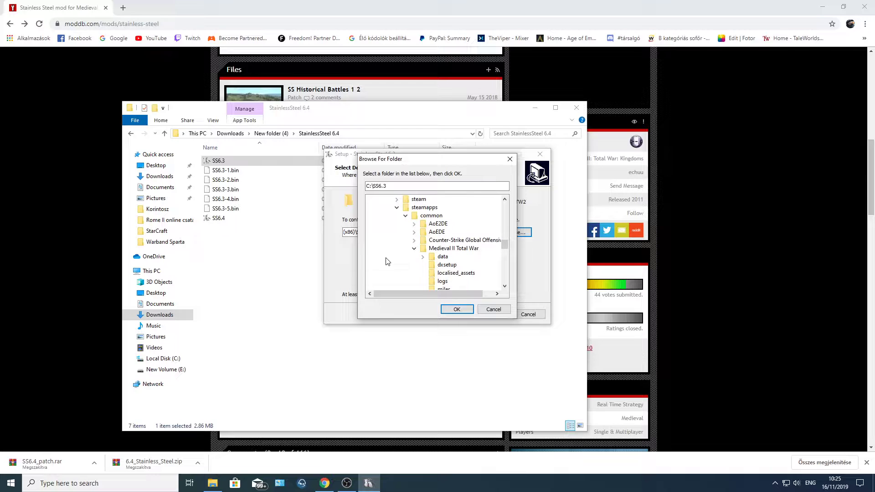
scroll(386, 261, down, 4)
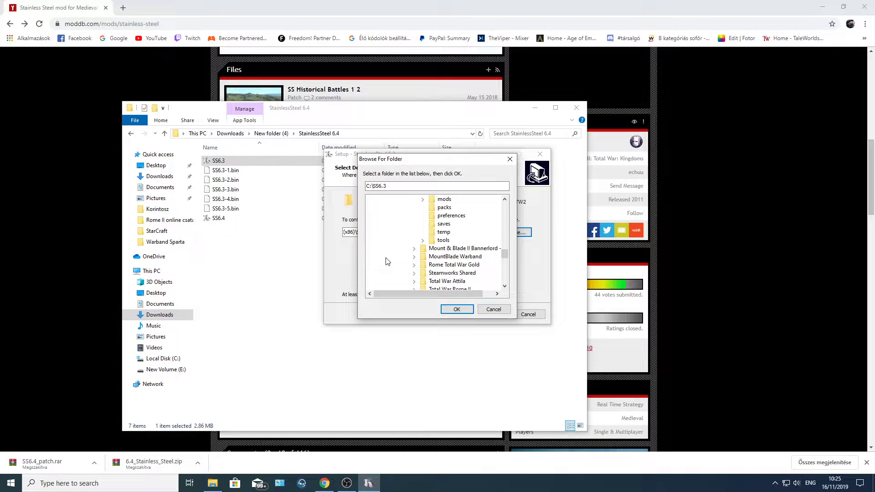
scroll(386, 261, up, 4)
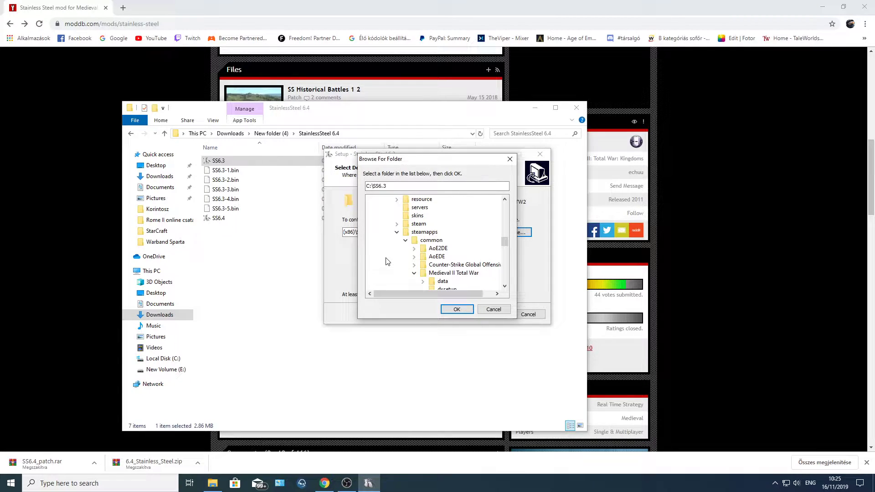
scroll(389, 251, up, 8)
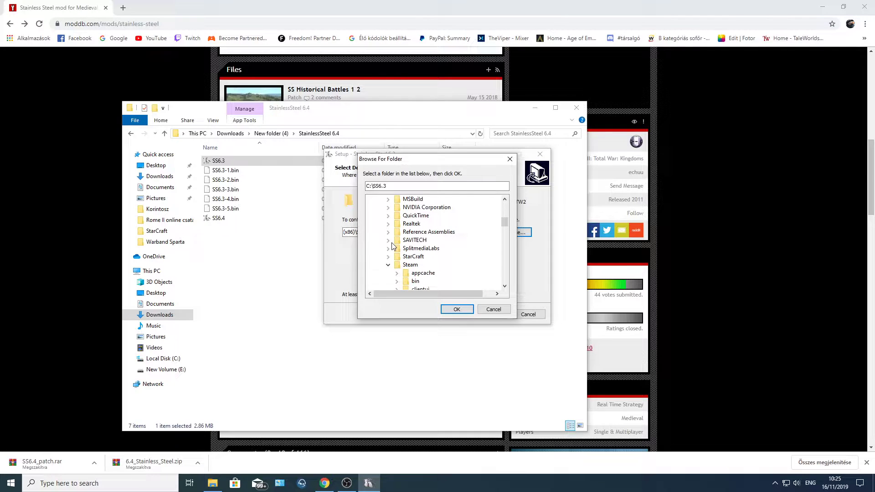
scroll(373, 239, up, 3)
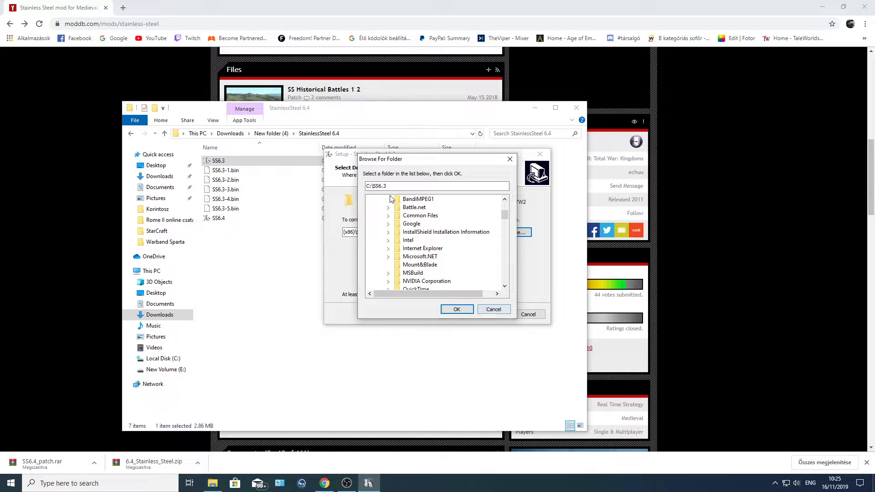
scroll(373, 253, down, 5)
scroll(374, 250, up, 2)
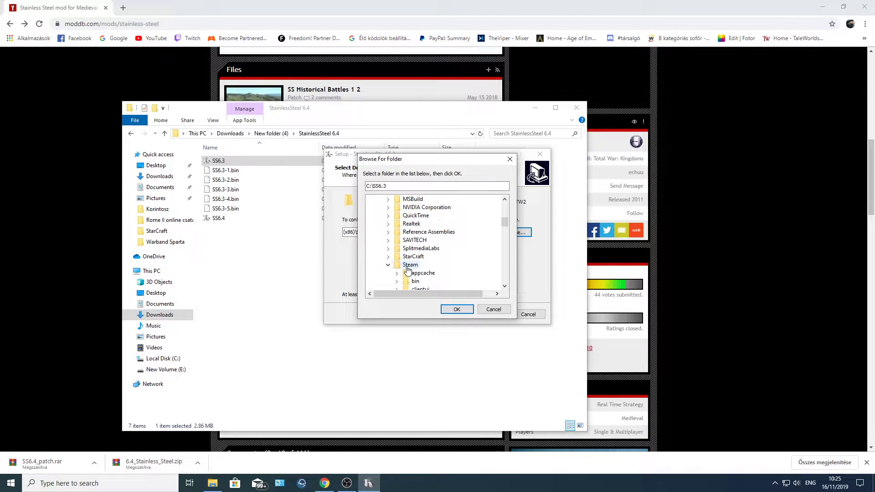
Set the destination to the mods folder under Steam\steamapps\common\Medieval II Total War and confirm the folder choice.
click(416, 269)
scroll(456, 226, down, 5)
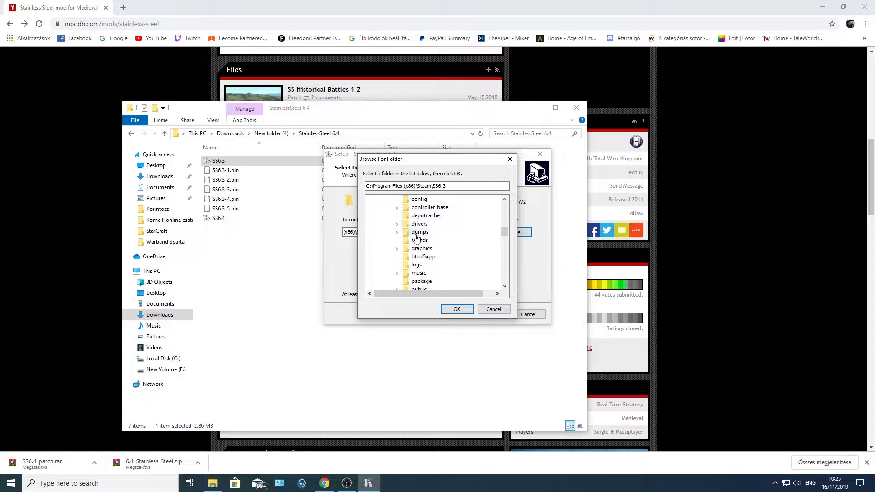
scroll(454, 247, down, 4)
click(424, 232)
click(431, 240)
click(454, 273)
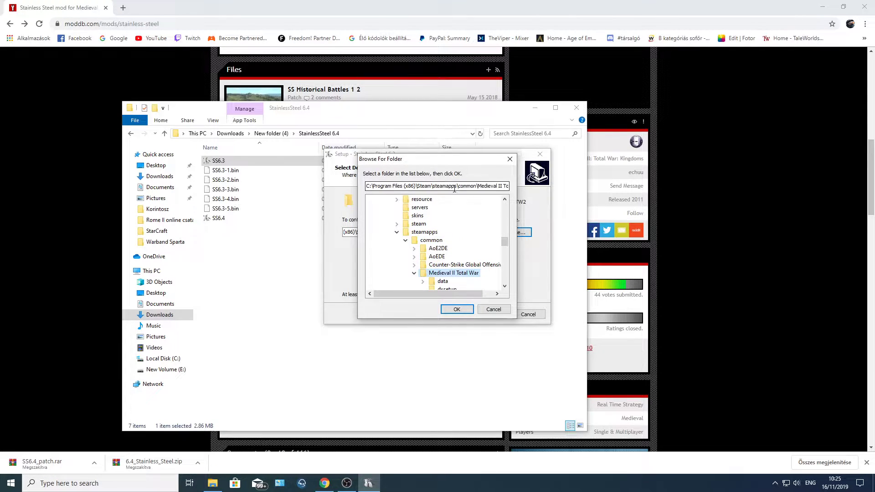
scroll(471, 285, down, 2)
click(442, 276)
click(456, 310)
Accept the Medieval II Total War\mods\SS6.3 destination and start the installation with the default Stainless Steel Start Menu folder and desktop icon.
drag(493, 232, 417, 232)
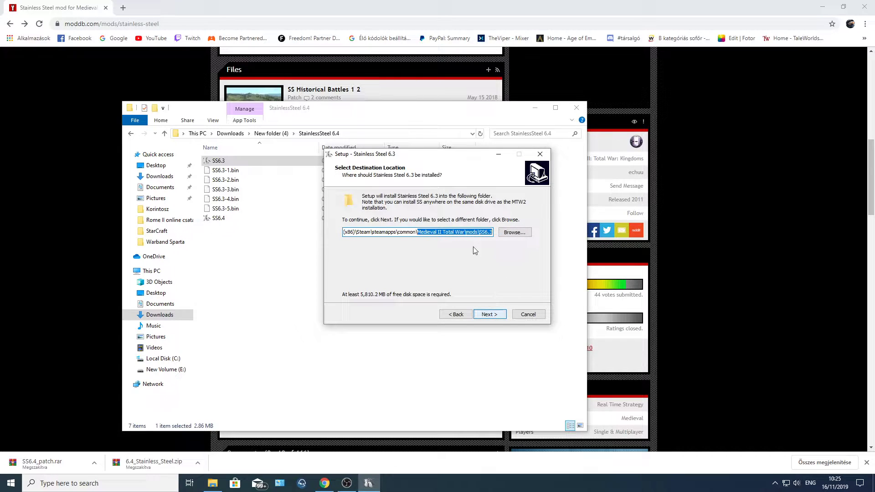
click(477, 233)
click(493, 314)
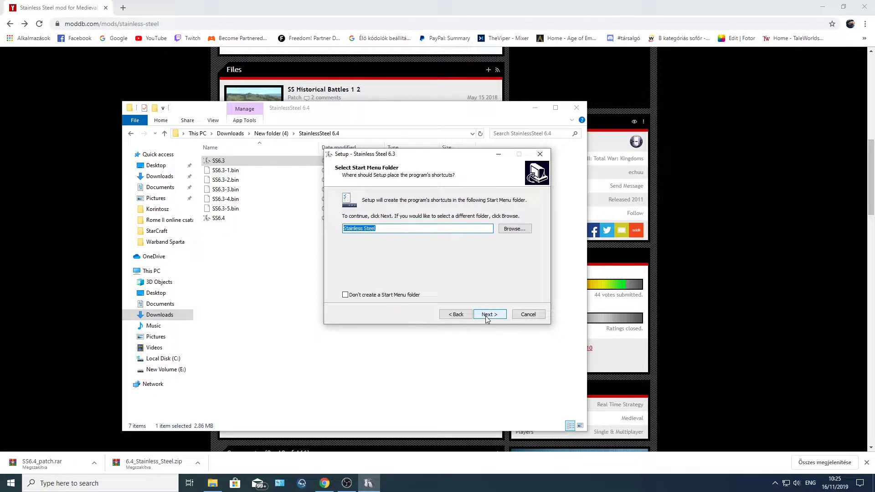
click(487, 314)
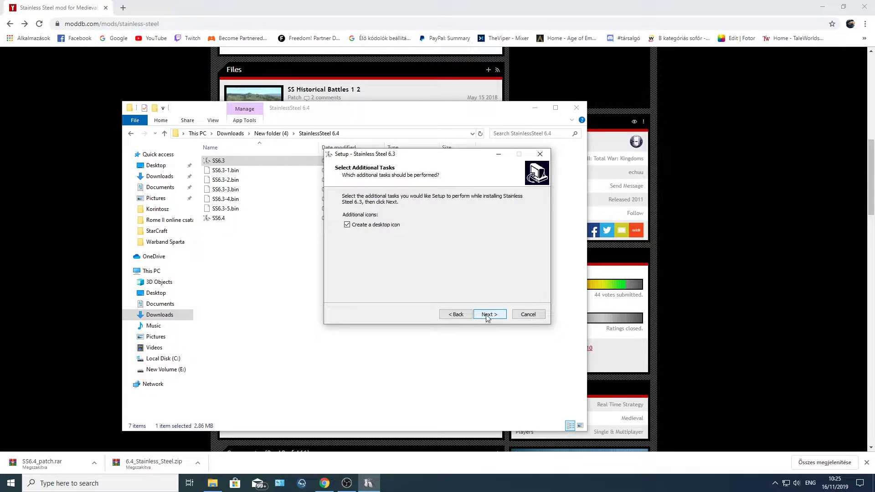
click(487, 317)
click(488, 315)
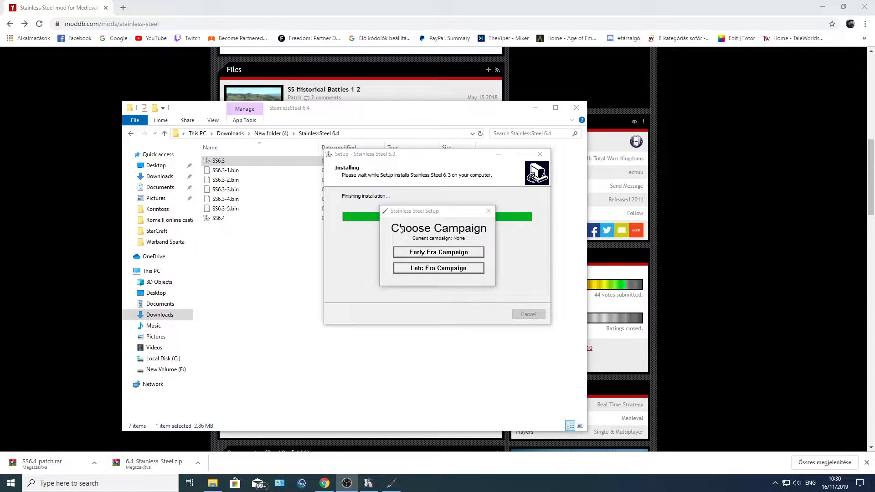
Choose the Early Era Campaign and enable the Gracul AI submod.
click(405, 257)
mouse_move(323, 195)
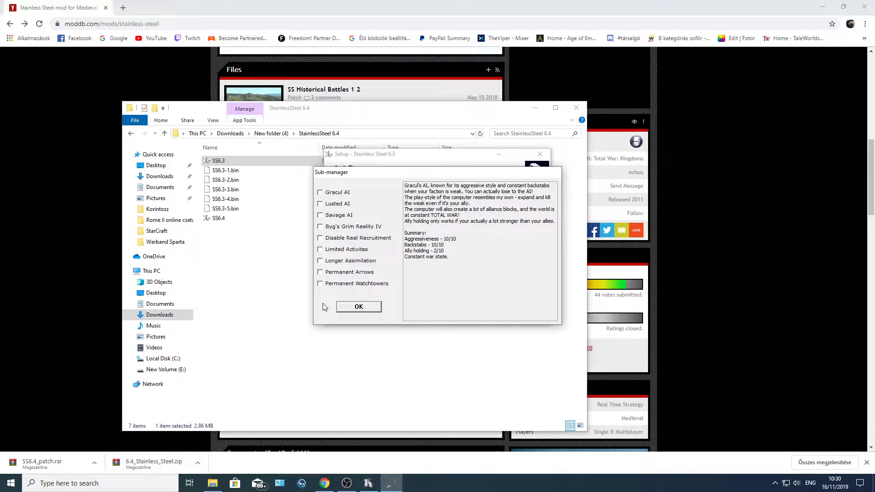
click(319, 193)
Review the other submod descriptions, enable Permanent Watchtowers and confirm the submod selection.
mouse_move(322, 205)
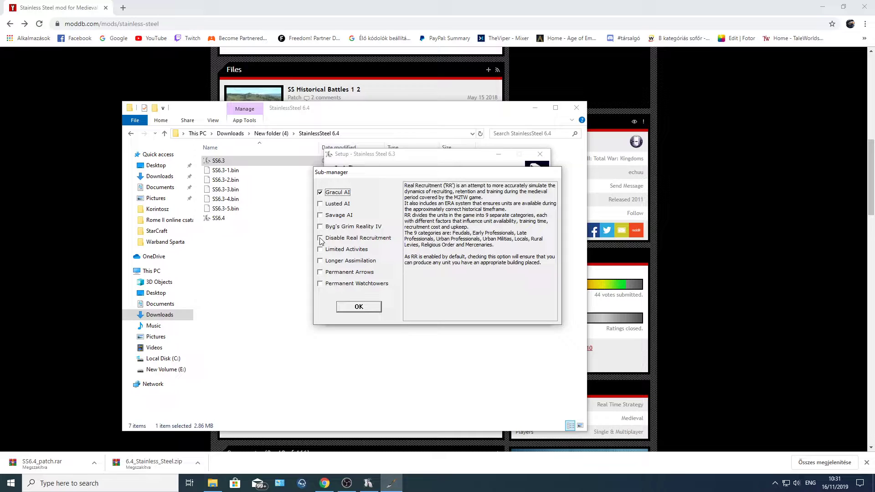
mouse_move(321, 255)
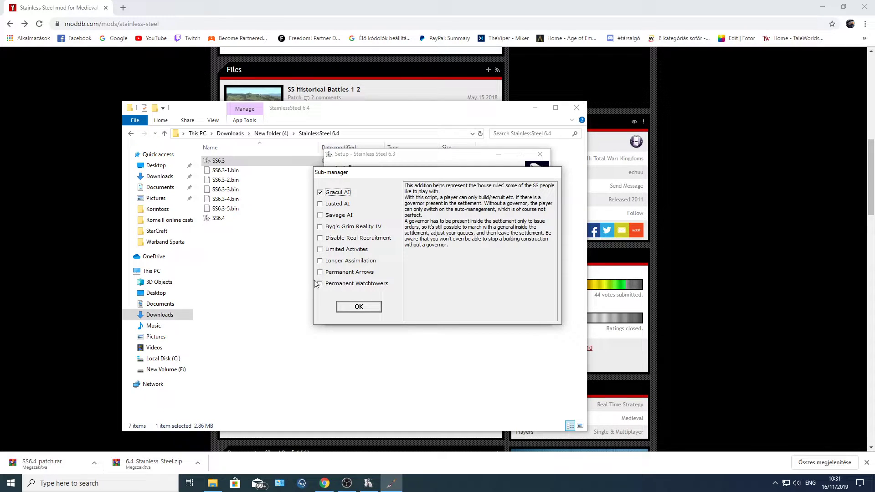
mouse_move(320, 235)
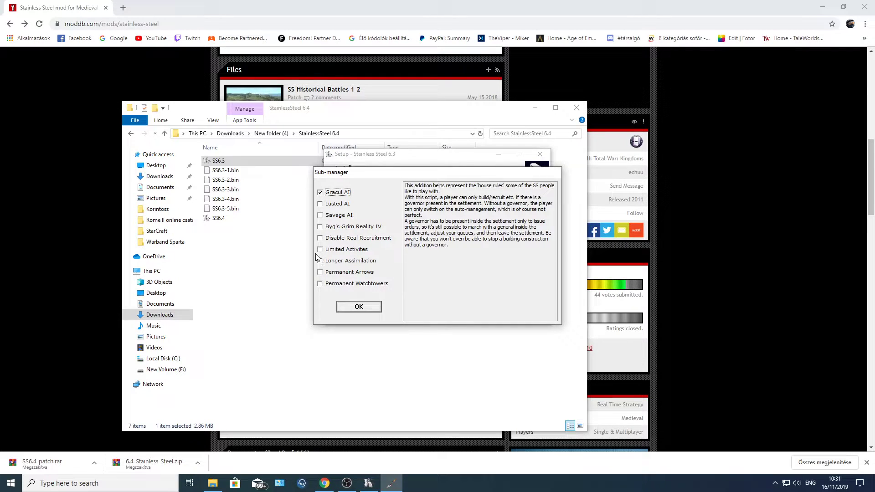
click(320, 283)
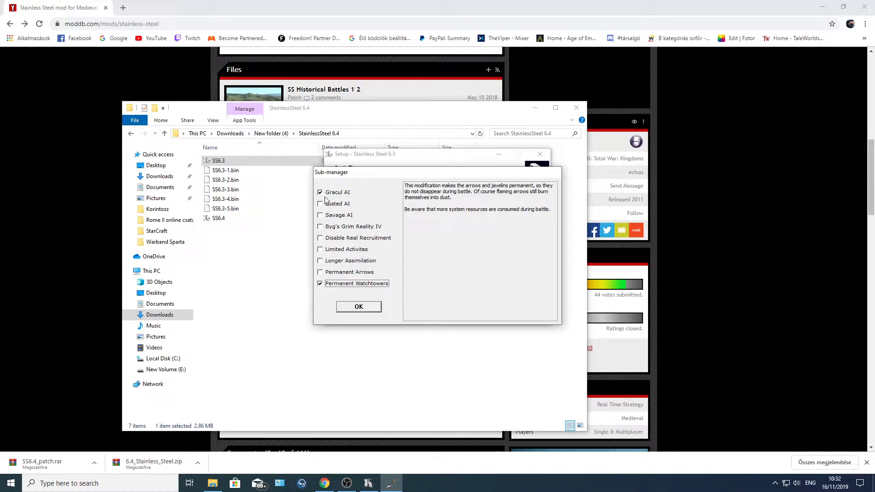
mouse_move(332, 195)
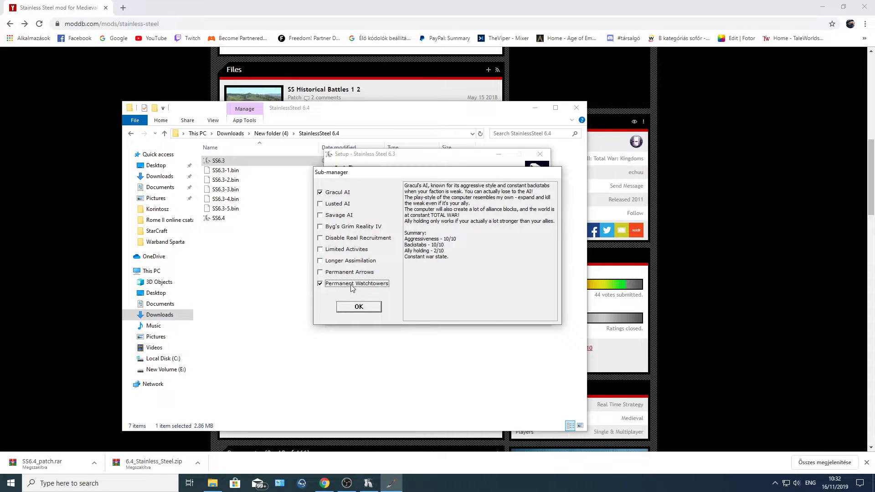
mouse_move(351, 286)
click(359, 307)
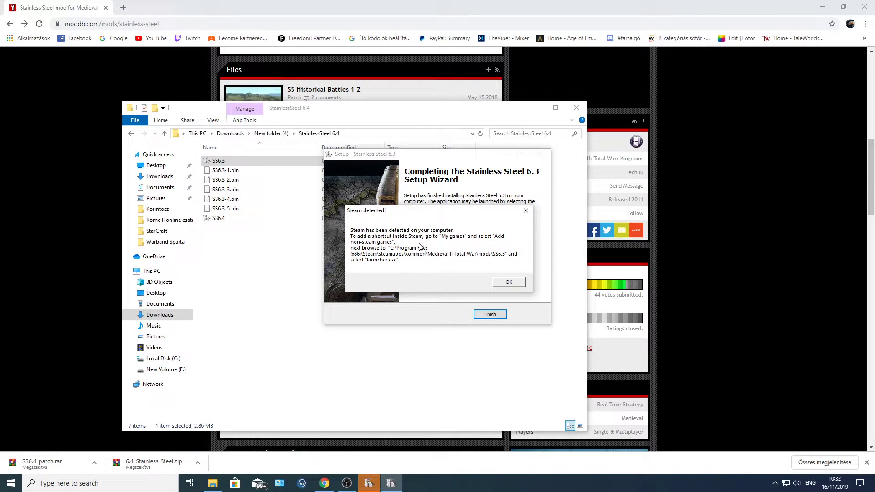
Dismiss the Steam shortcut notice, quit the Stainless Steel game and finish the 6.3 setup wizard.
click(509, 282)
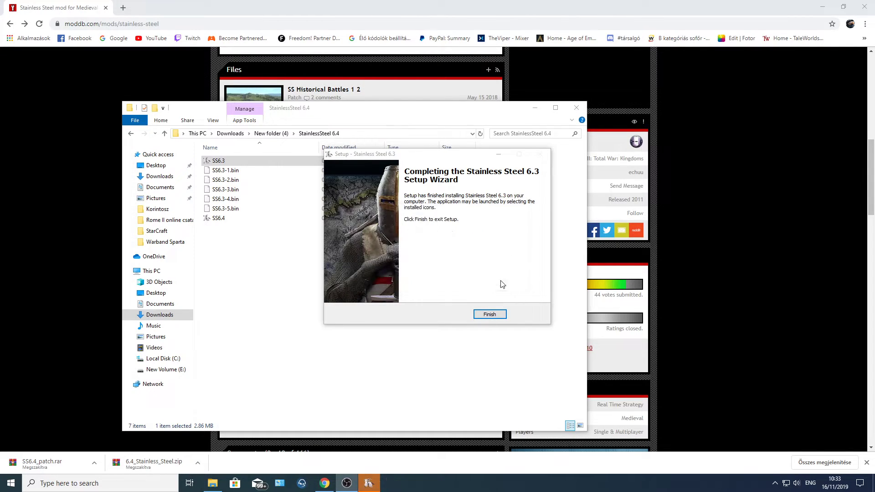
click(490, 315)
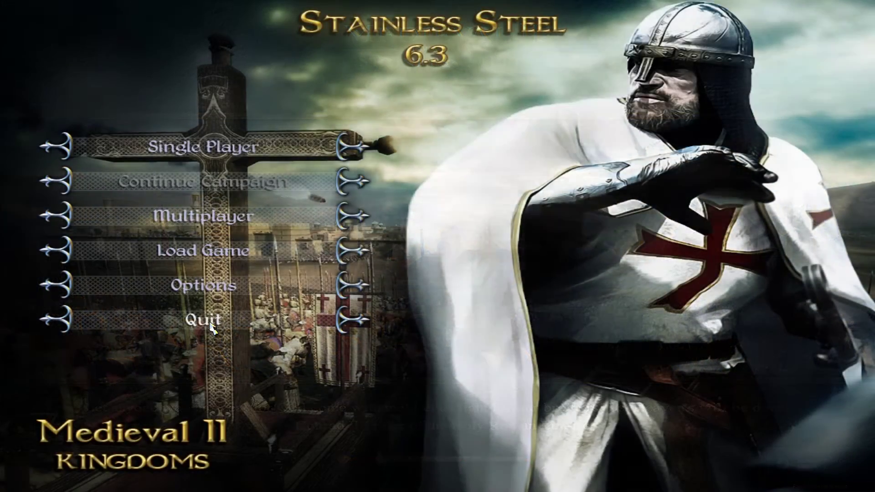
click(211, 326)
click(410, 280)
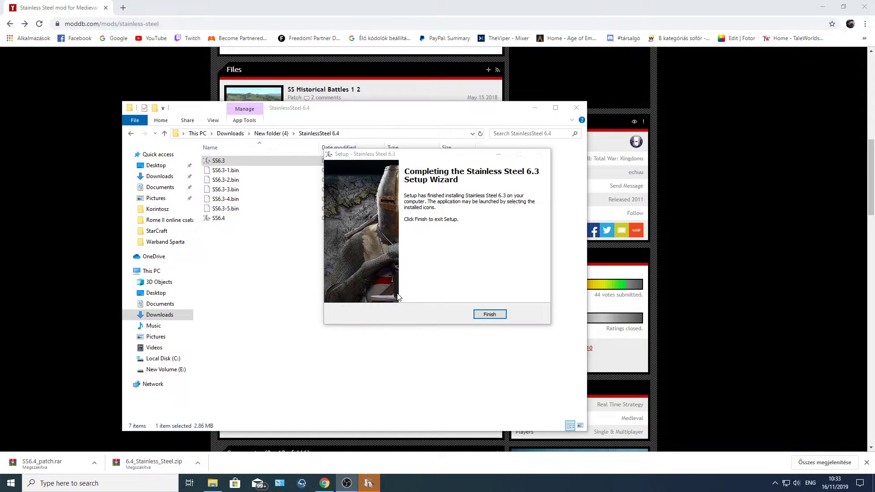
click(496, 318)
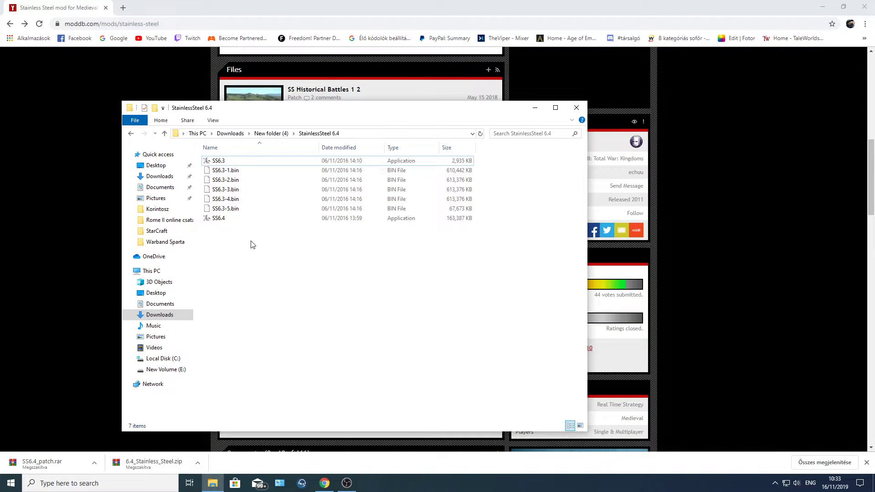
Run the SS6.4 installer from the StainlessSteel 6.4 folder as administrator.
right_click(221, 219)
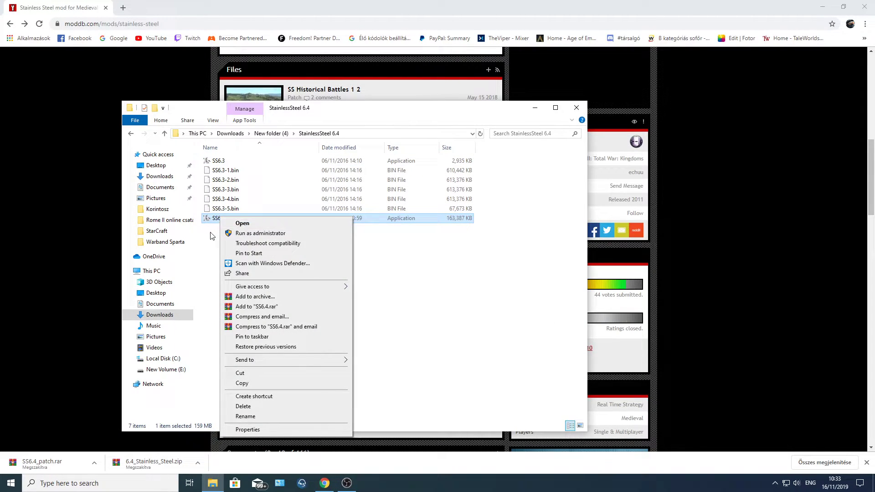
click(212, 236)
right_click(216, 222)
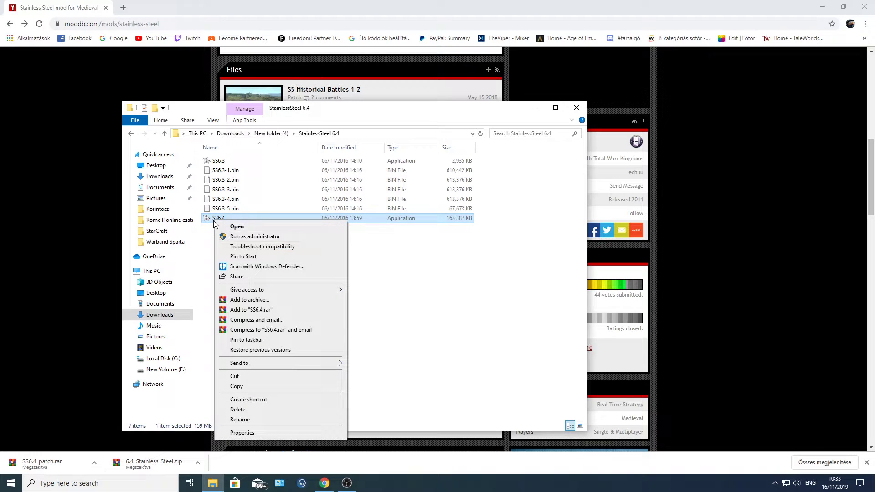
click(252, 237)
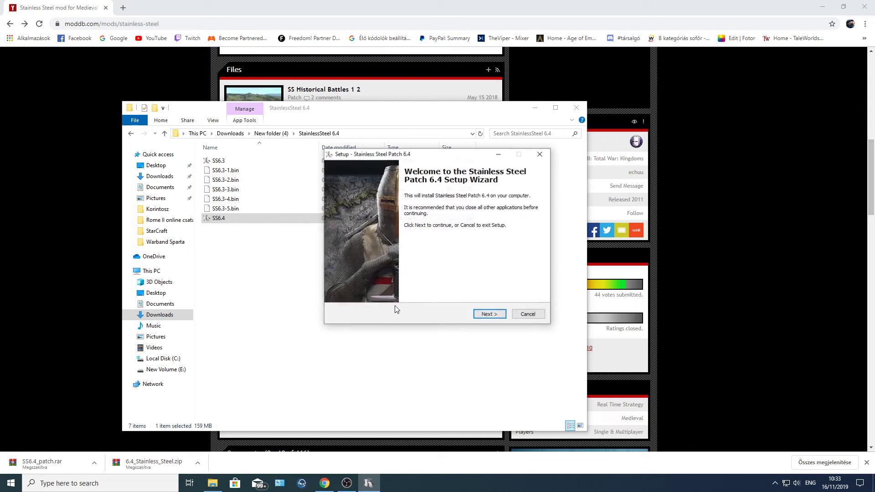
Install Patch 6.4 into Medieval II Total War\mods\SS6.3 with the default Stainless Steel Start Menu folder and a desktop icon.
click(488, 314)
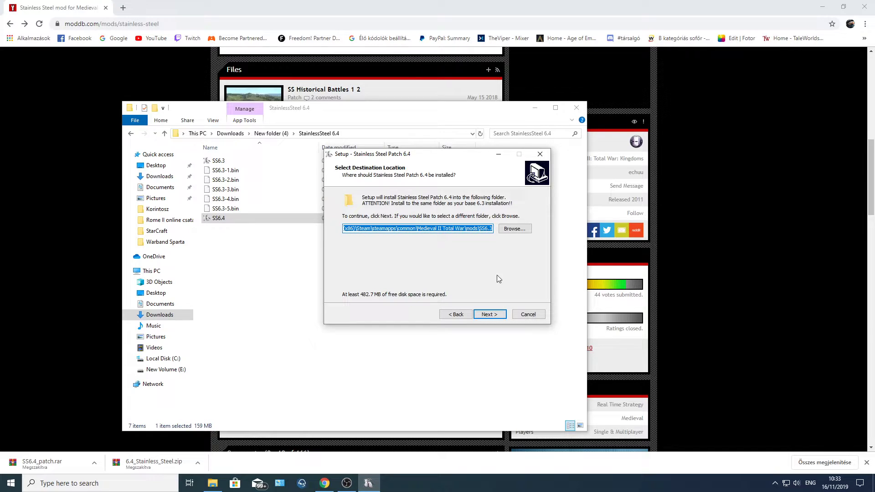
click(489, 314)
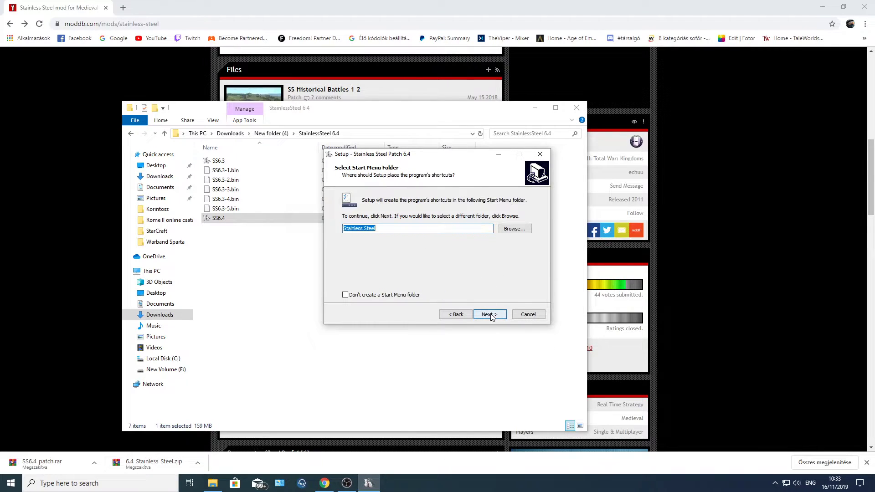
click(497, 314)
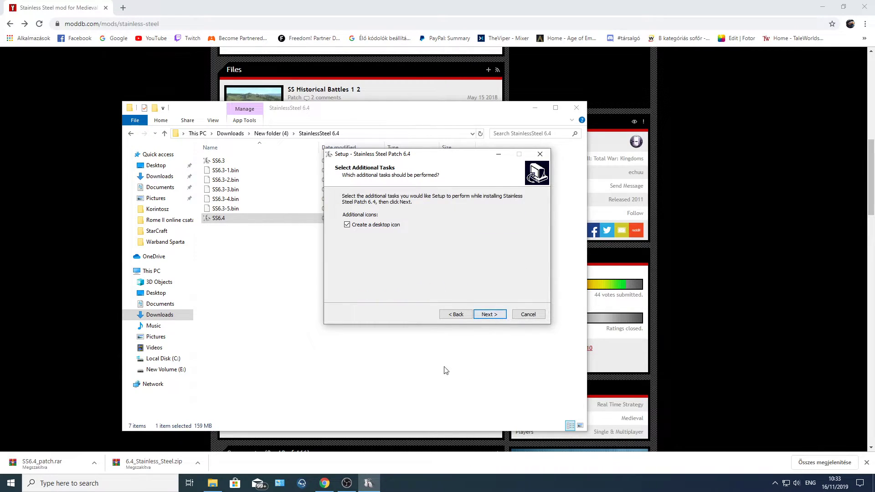
click(494, 315)
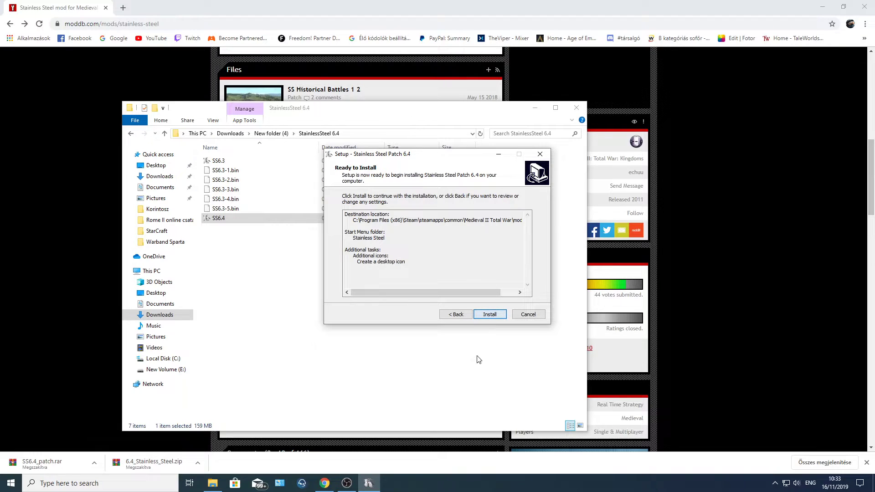
click(494, 315)
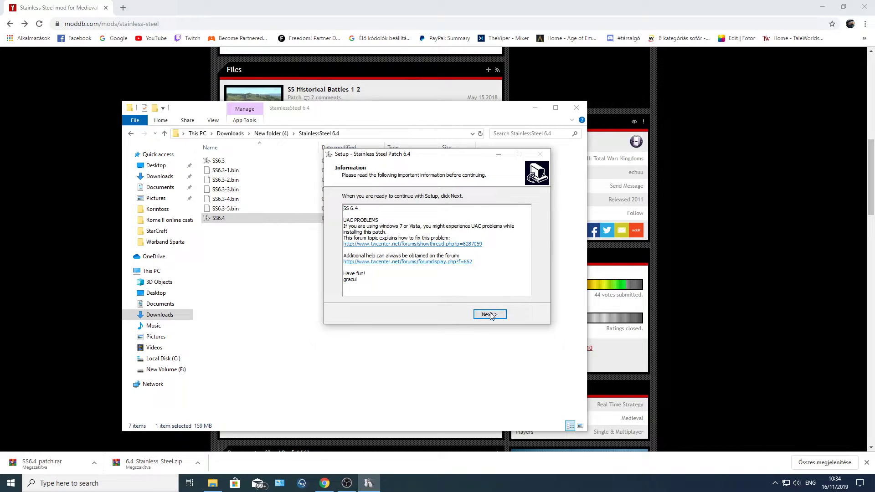
Finish the patch wizard with the SS6.4 setup program set to run, and view the available translations.
click(491, 314)
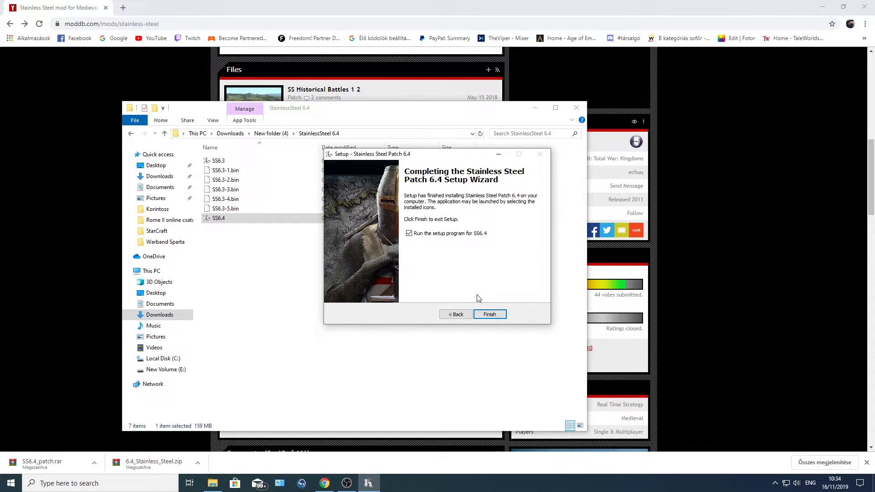
click(490, 313)
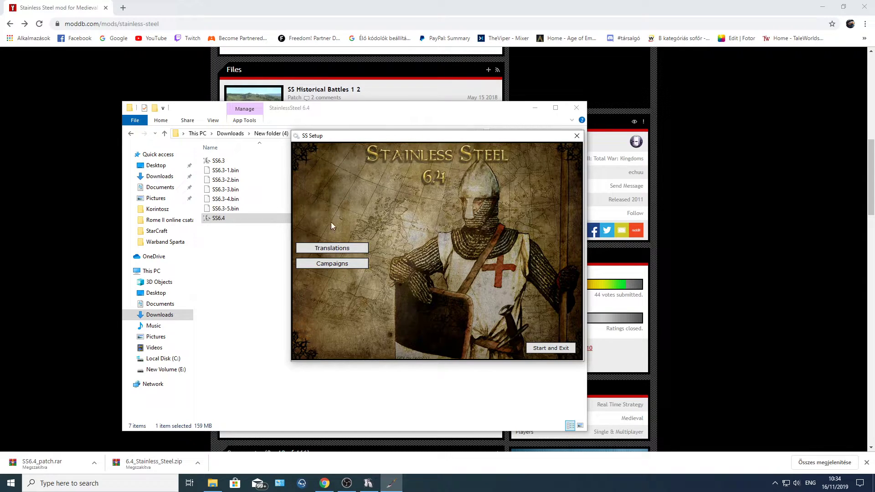
click(314, 248)
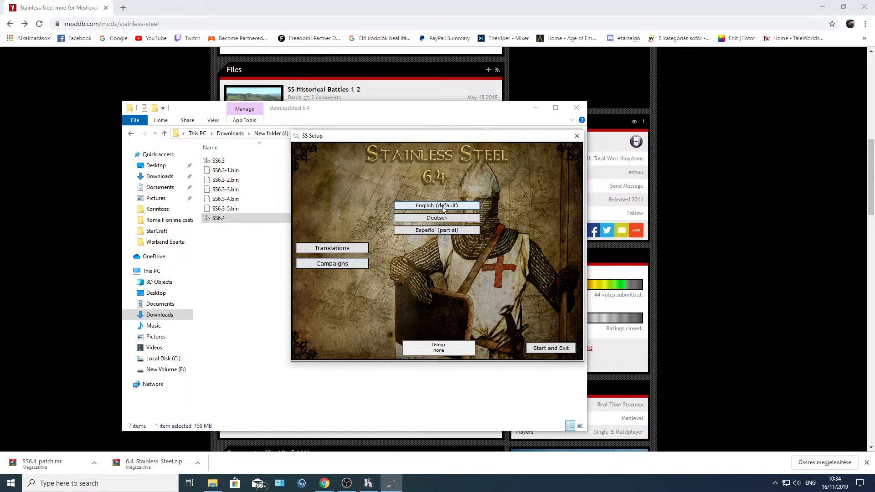
Choose the Early Era Campaign (1100), enable Gracul AI, disable Permanent Arrows while keeping Permanent Watchtowers, and confirm the submods.
click(345, 263)
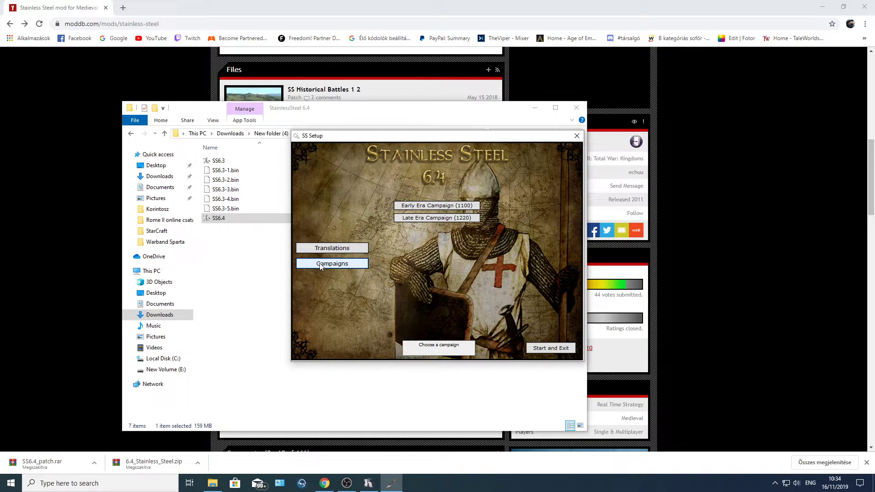
click(457, 209)
mouse_move(334, 194)
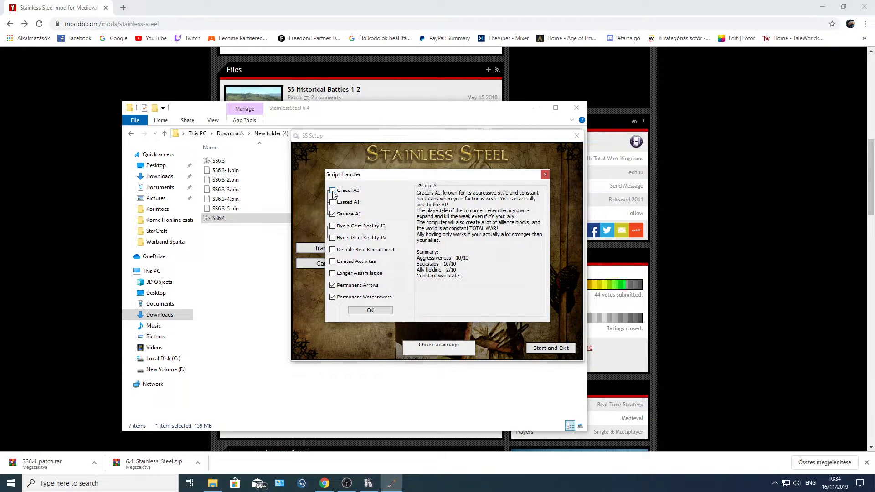
click(334, 191)
click(335, 297)
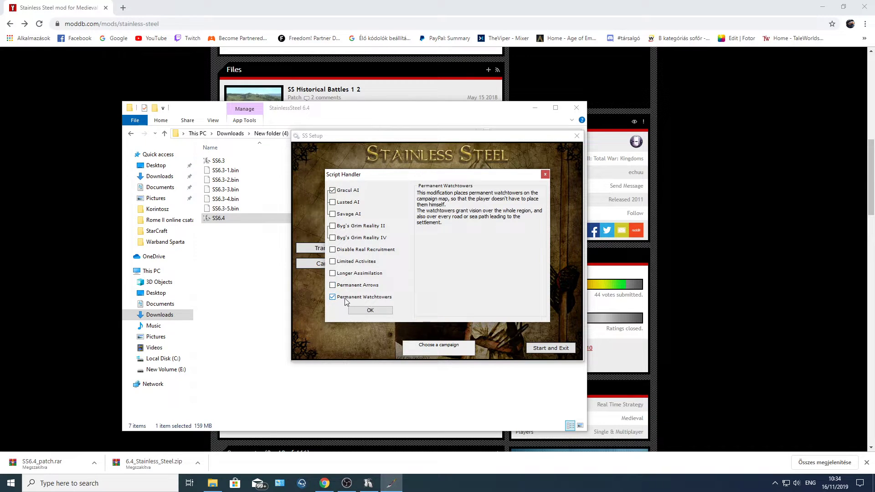
click(379, 312)
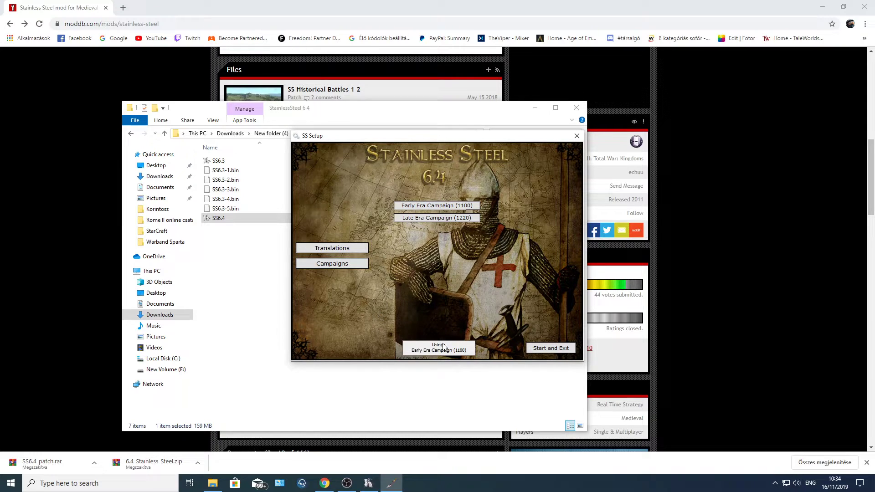
Start Stainless Steel 6.4 as the Steam version of Kingdoms, and quit the game from its main menu.
click(538, 347)
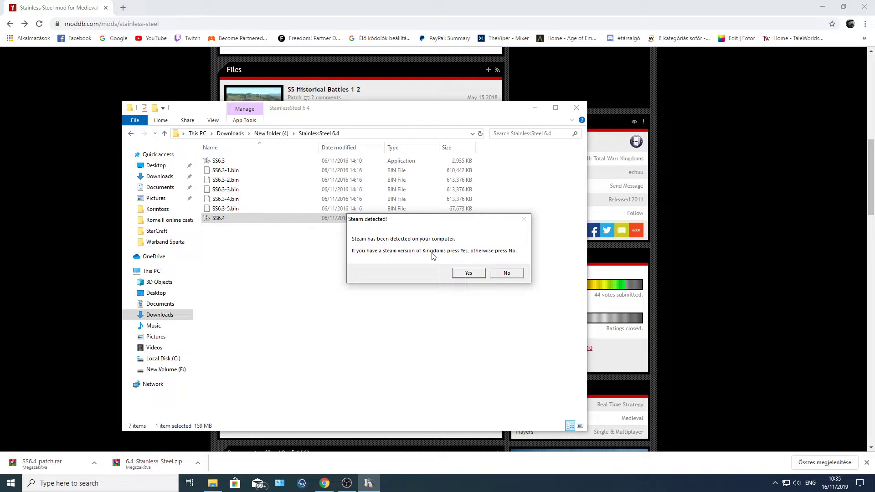
click(472, 273)
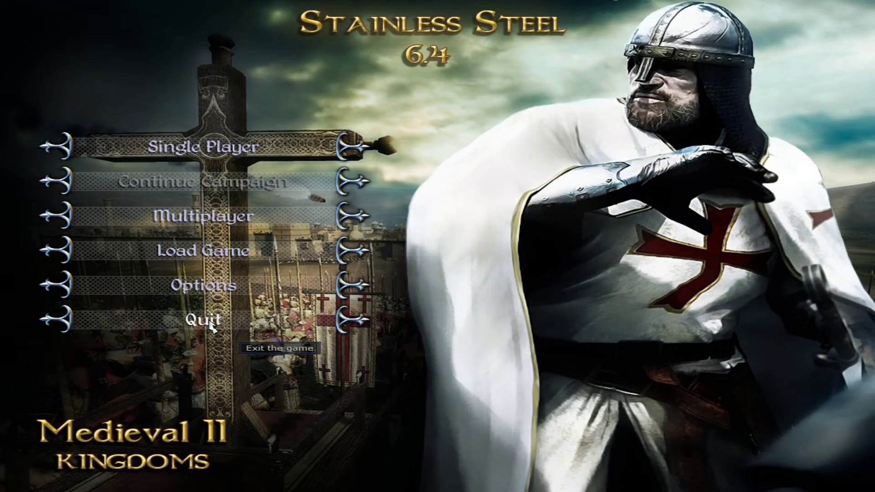
click(210, 324)
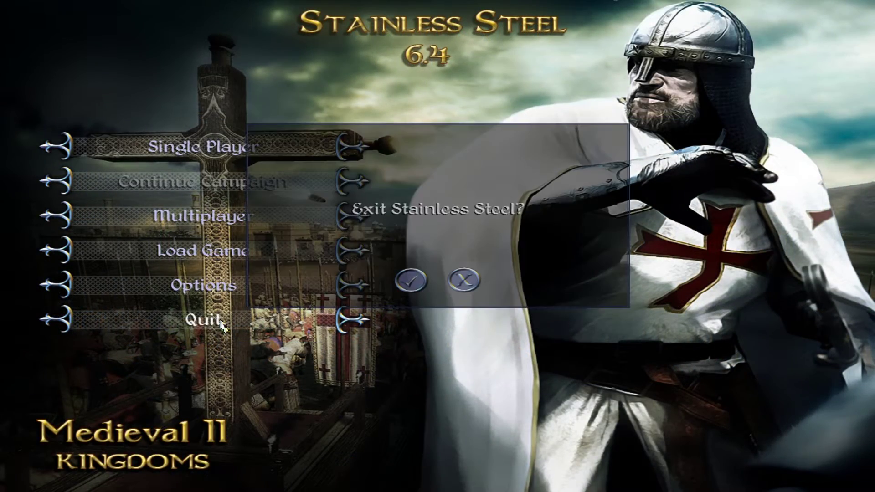
click(410, 280)
Go to the SS6.4 patch folder in New folder (4) and run its SS6.4 installer as administrator.
click(272, 133)
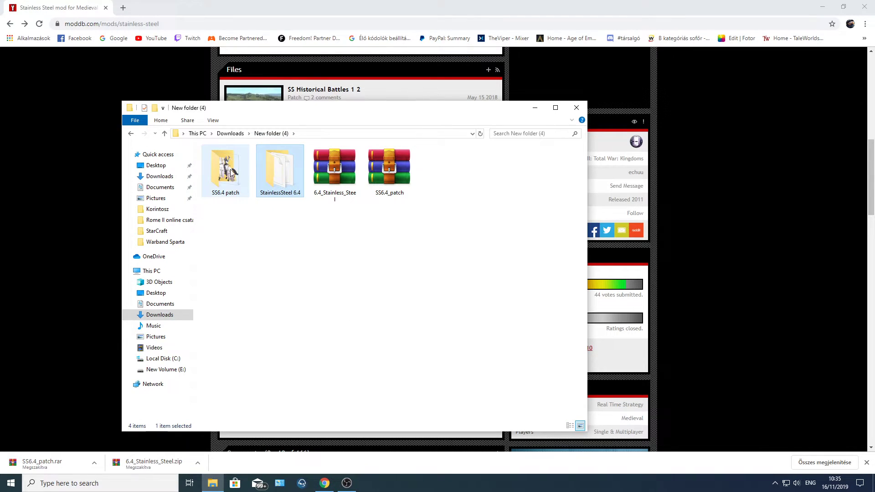
double_click(241, 179)
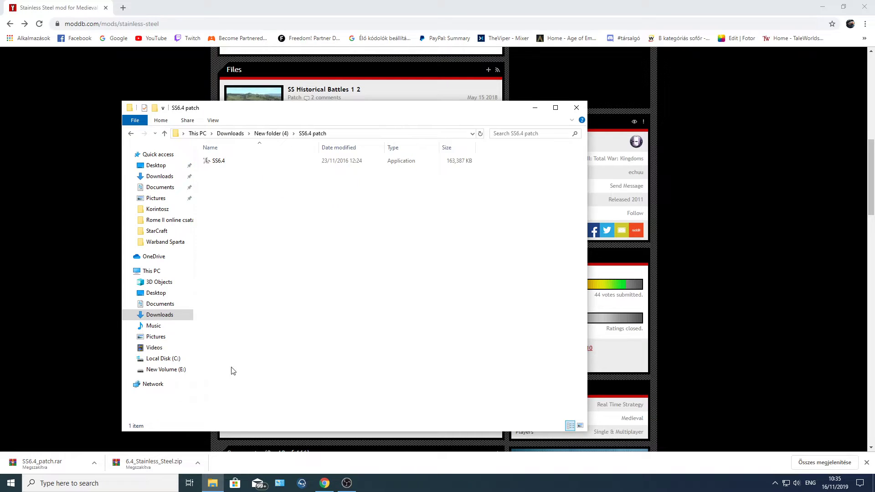
right_click(211, 160)
click(236, 176)
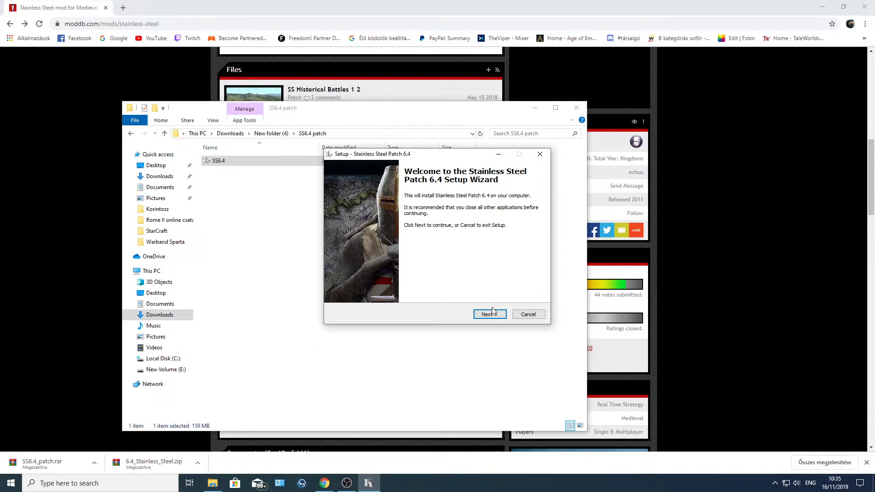
Install the separately downloaded 6.4 patch over the mods\SS6.3 folder, accepting the default Start Menu folder and desktop icon.
click(493, 312)
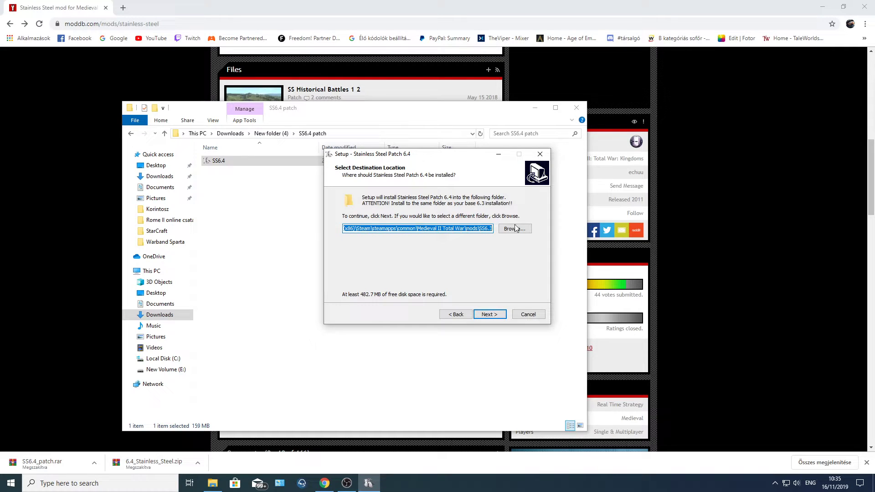
click(488, 314)
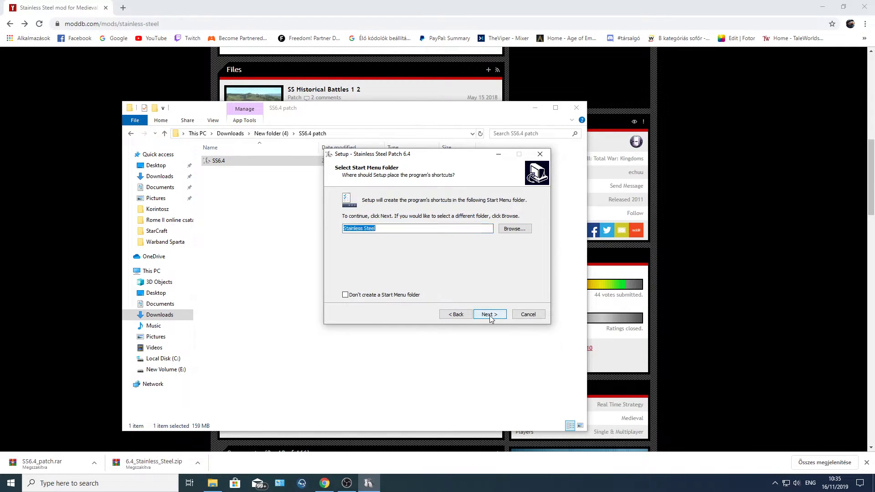
click(489, 314)
click(489, 314)
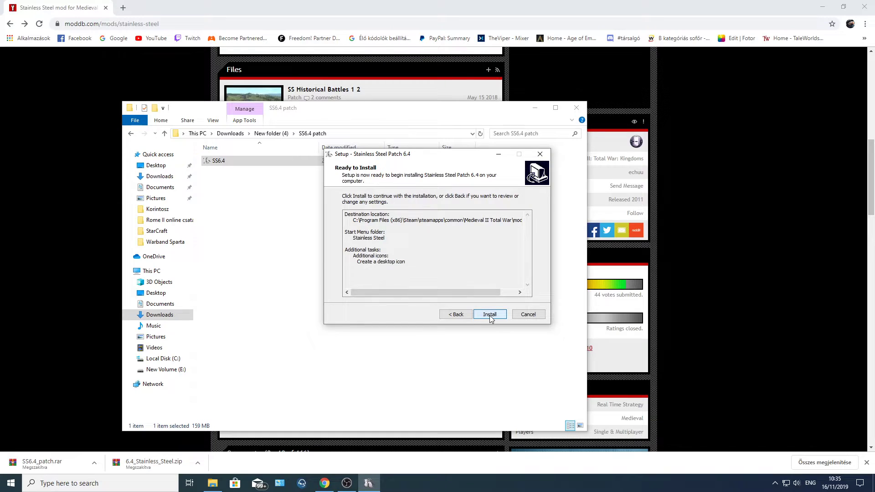
click(476, 313)
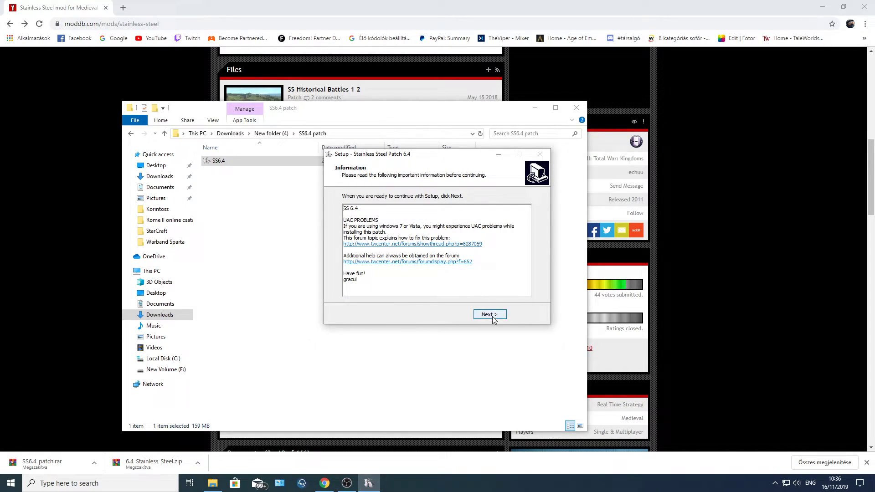
Complete the second 6.4 patch wizard, launch the SS6.4 setup program and check its translation options.
click(492, 315)
click(491, 315)
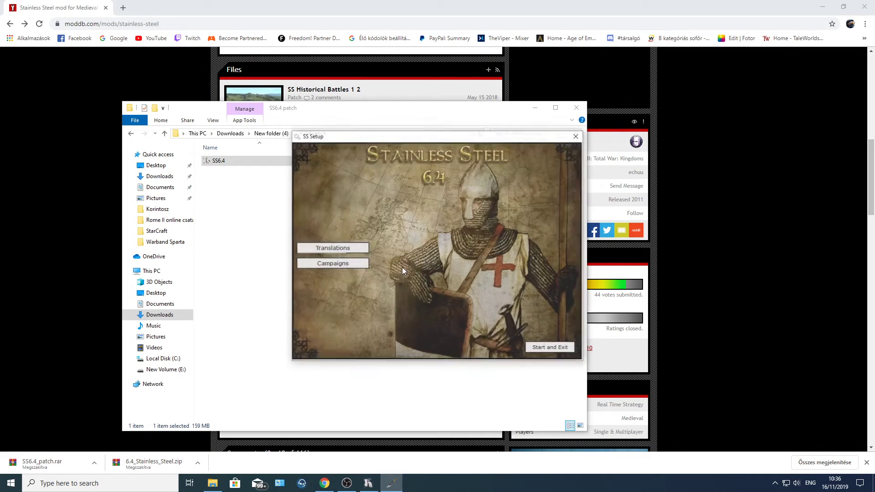
click(344, 249)
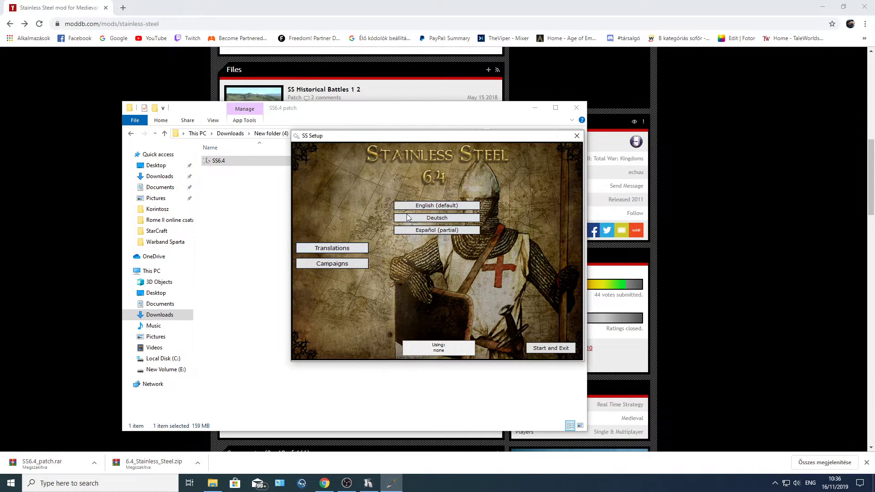
Set up the Early Era Campaign again with only Gracul AI and Permanent Watchtowers enabled, turning off Permanent Arrows.
click(333, 263)
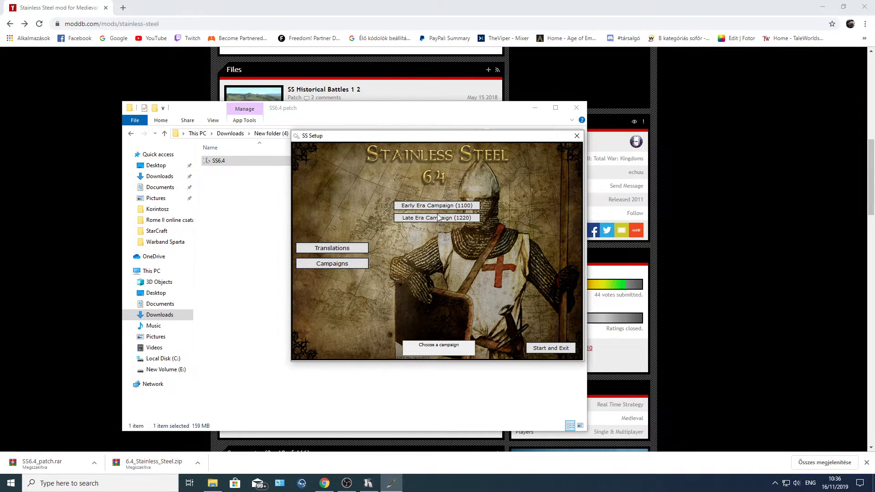
click(332, 190)
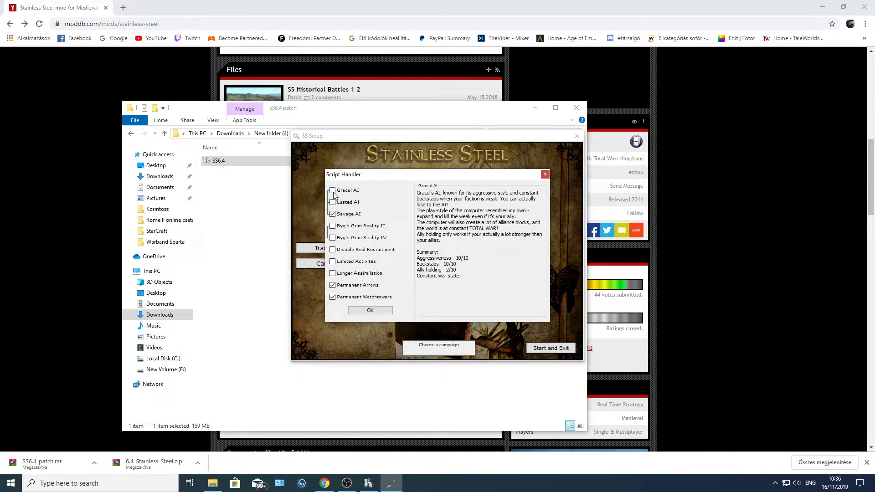
click(333, 296)
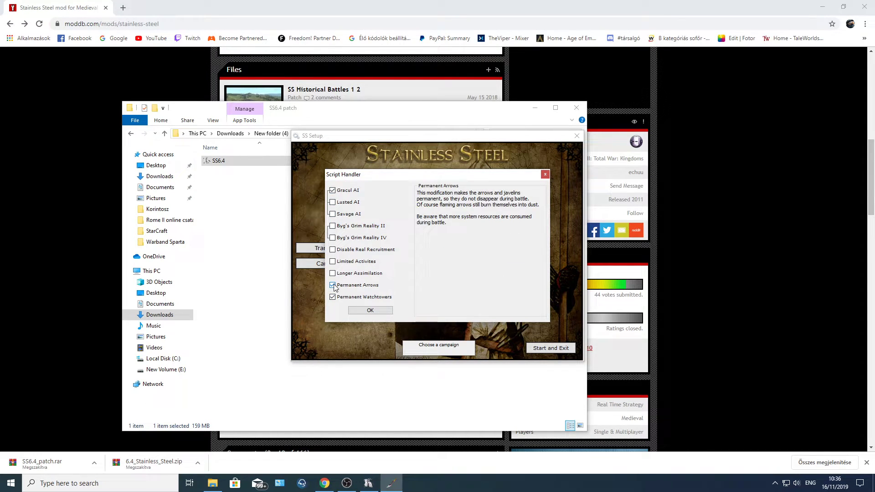
click(333, 285)
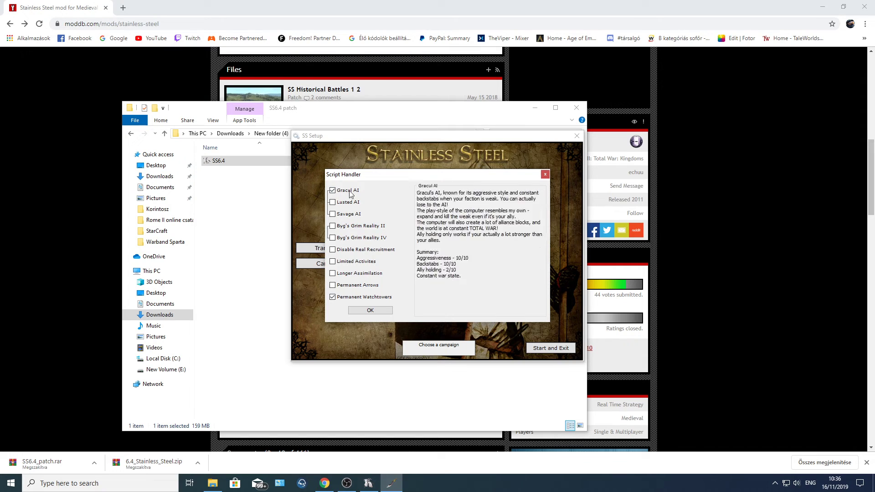
click(369, 311)
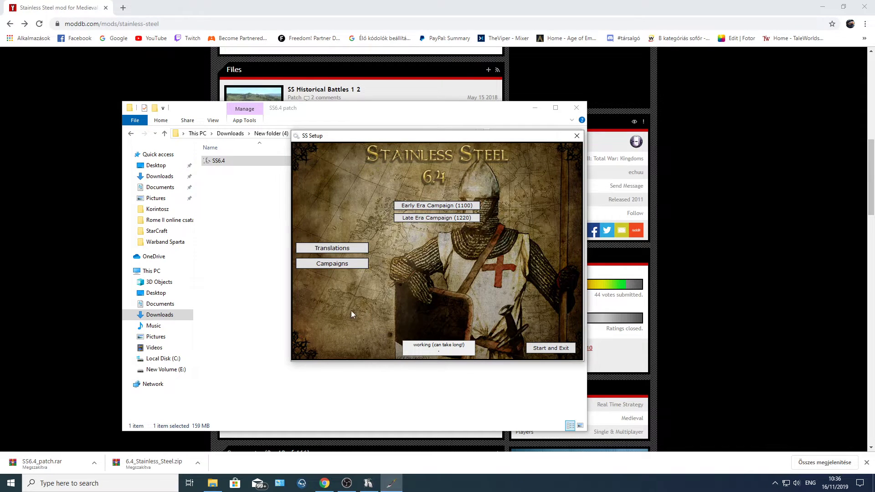
Launch the patched game as the Steam version of Kingdoms and open the single-player Early Era Campaign's faction selection.
click(543, 349)
click(469, 273)
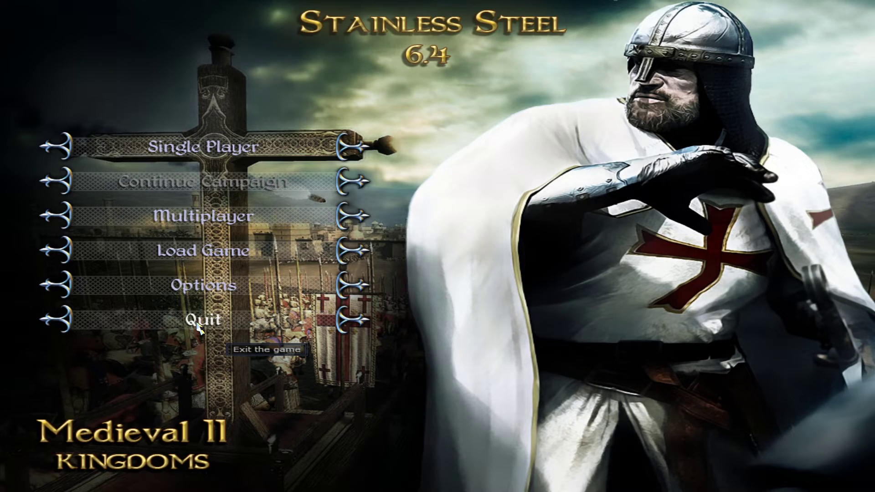
click(256, 149)
click(360, 145)
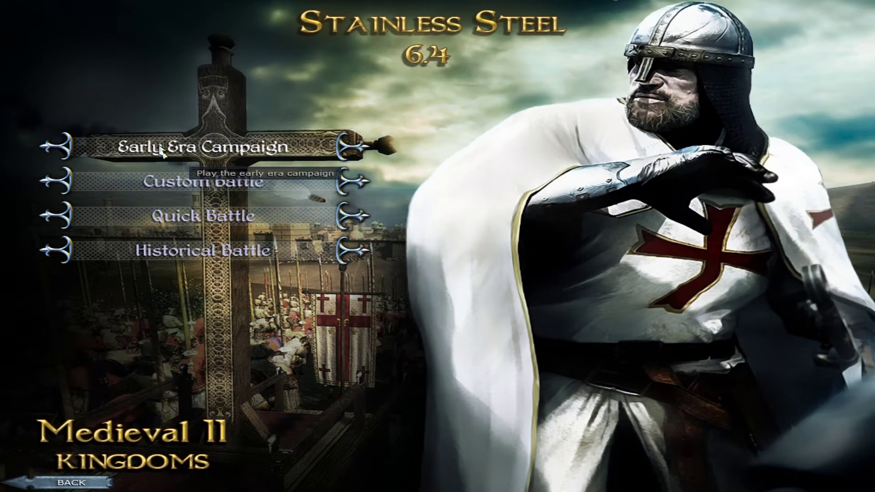
click(195, 154)
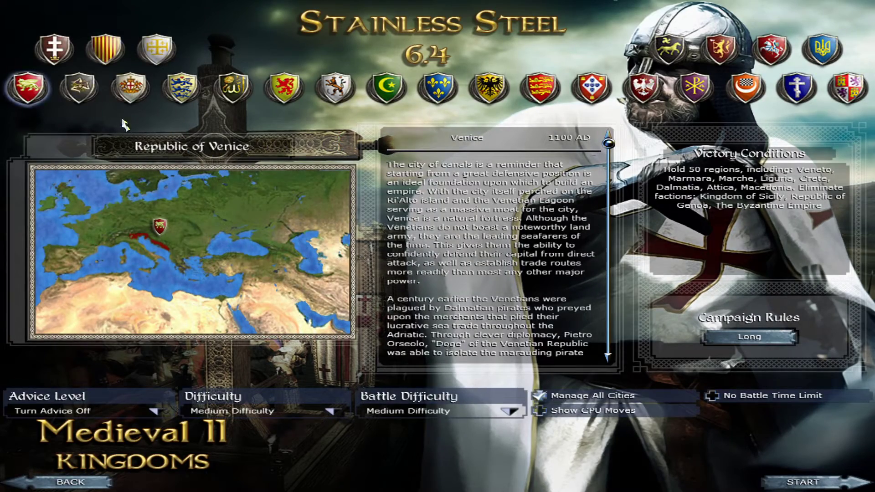
Leave the faction selection and quit the game, confirming the exit from Stainless Steel.
click(54, 486)
click(54, 486)
click(171, 318)
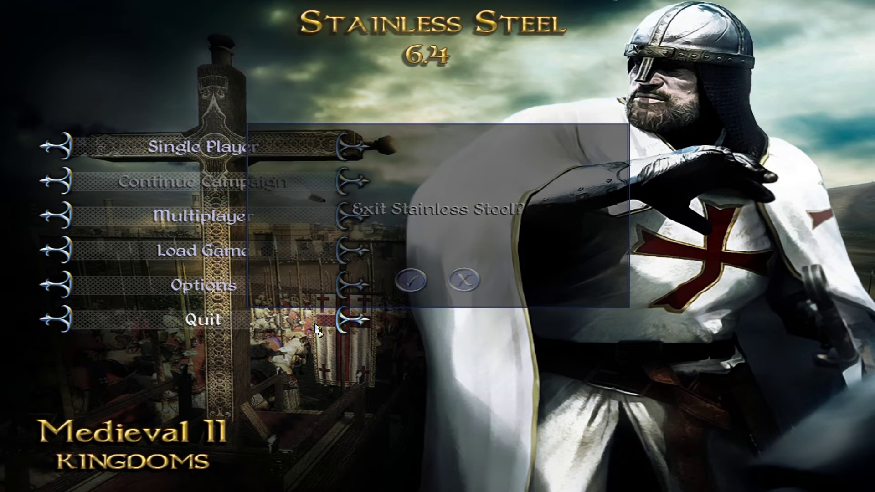
click(412, 281)
click(346, 277)
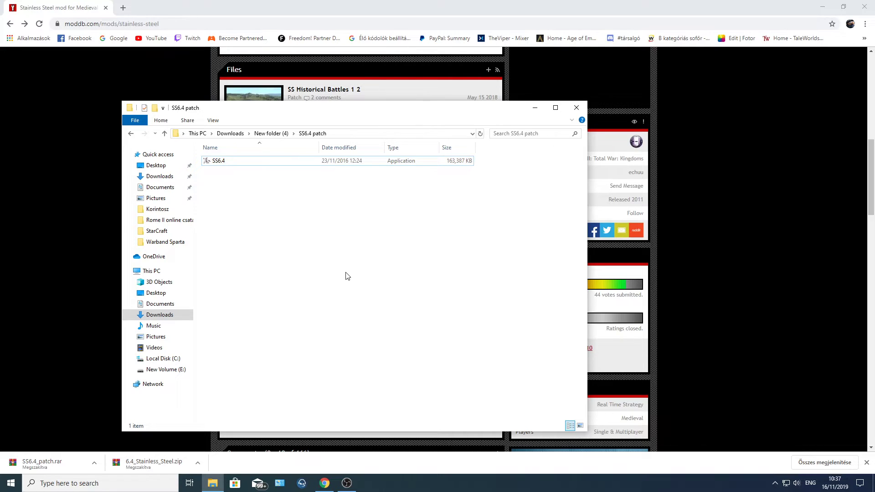
Browse to the SS6.3 mod folder in Program Files (x86)\Steam\steamapps\common\Medieval II Total War\mods on the C: drive.
click(152, 271)
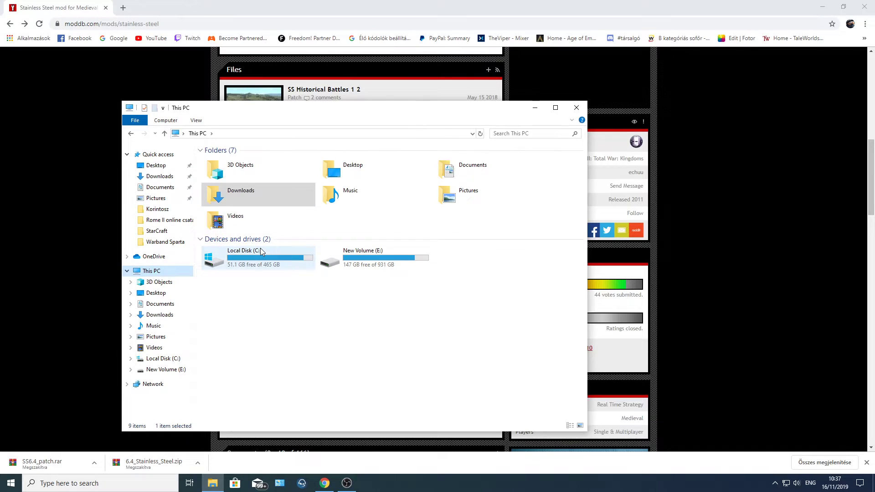
double_click(262, 252)
double_click(255, 190)
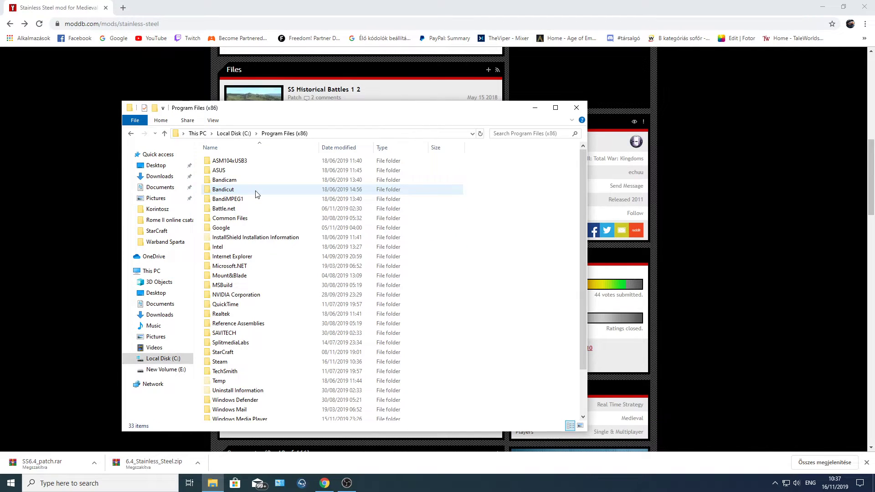
double_click(242, 363)
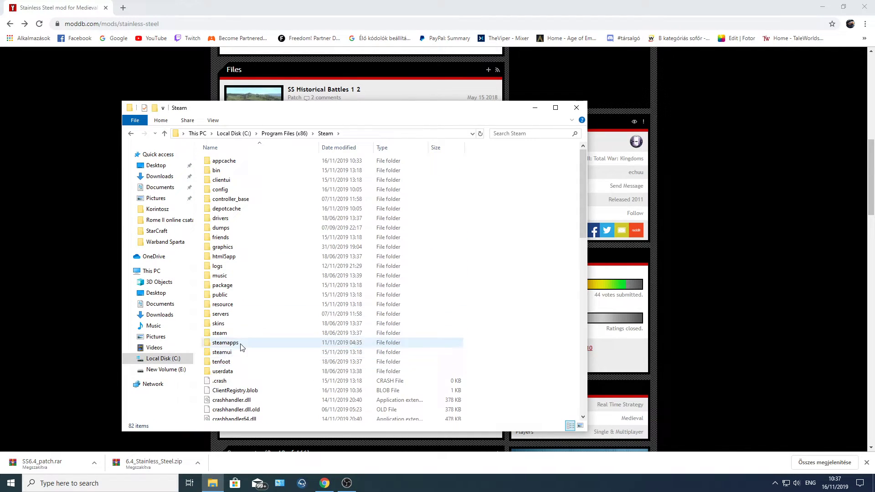
double_click(226, 343)
double_click(228, 163)
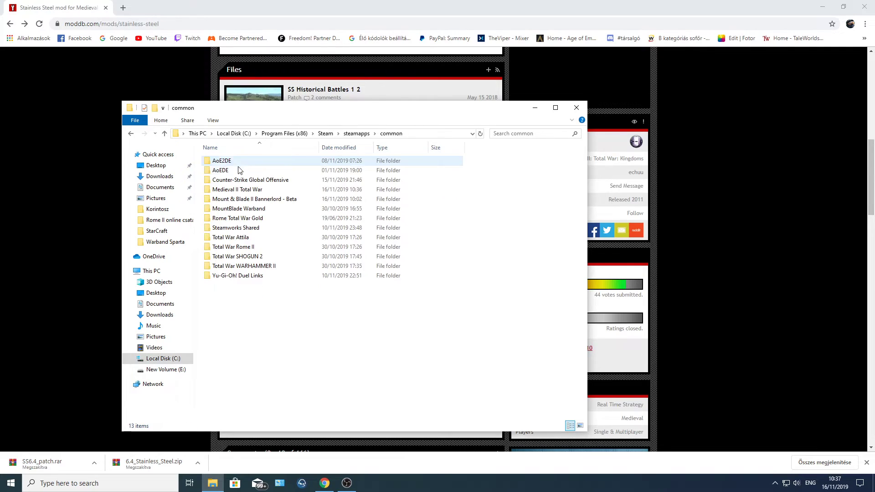
double_click(242, 191)
double_click(221, 207)
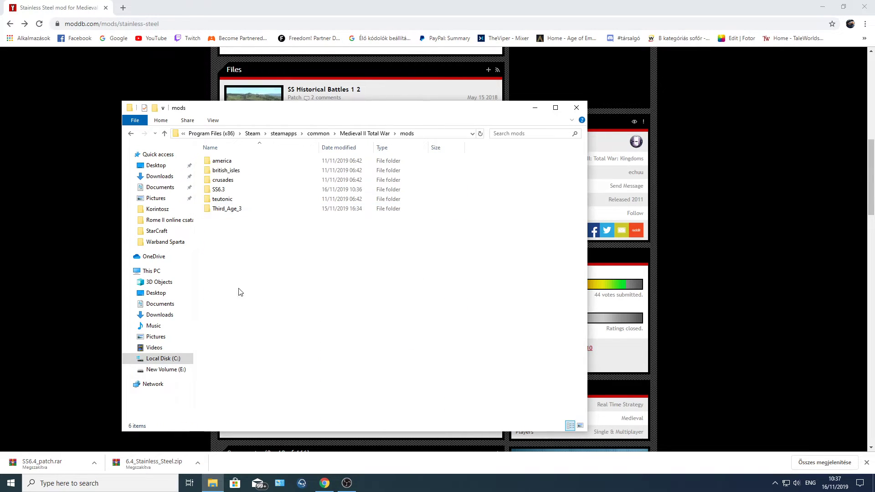
double_click(221, 190)
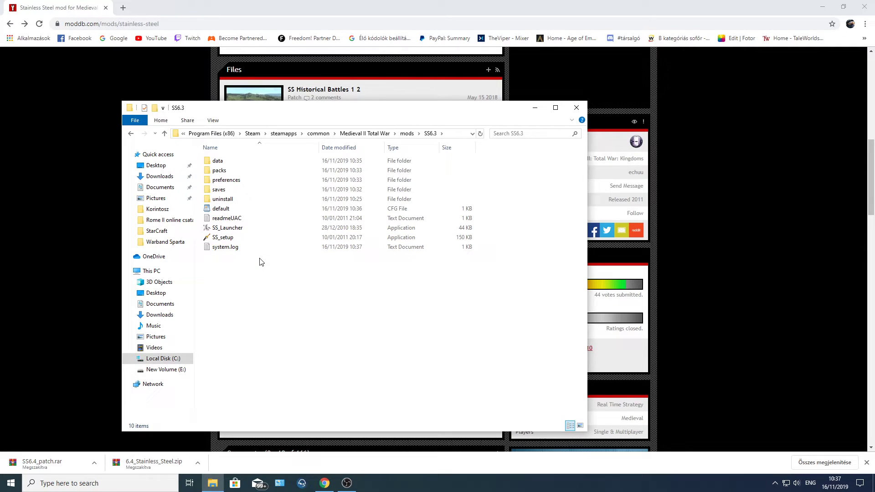
Run SS_setup and configure the Late Era Campaign (1220) with only Gracul AI and Permanent Watchtowers enabled, turning off Permanent Arrows.
double_click(232, 239)
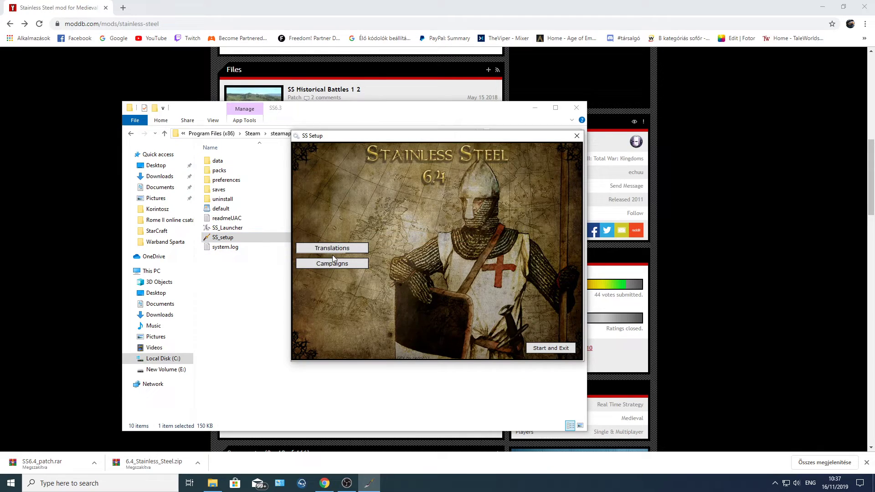
click(342, 264)
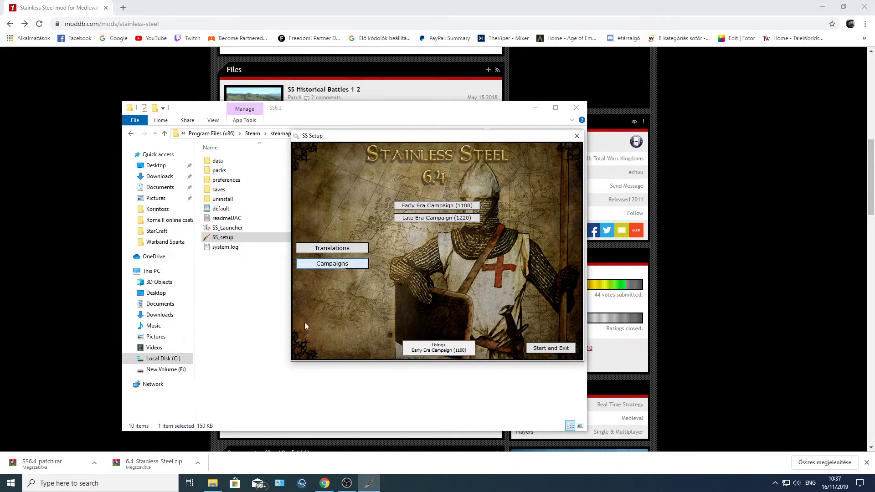
click(443, 218)
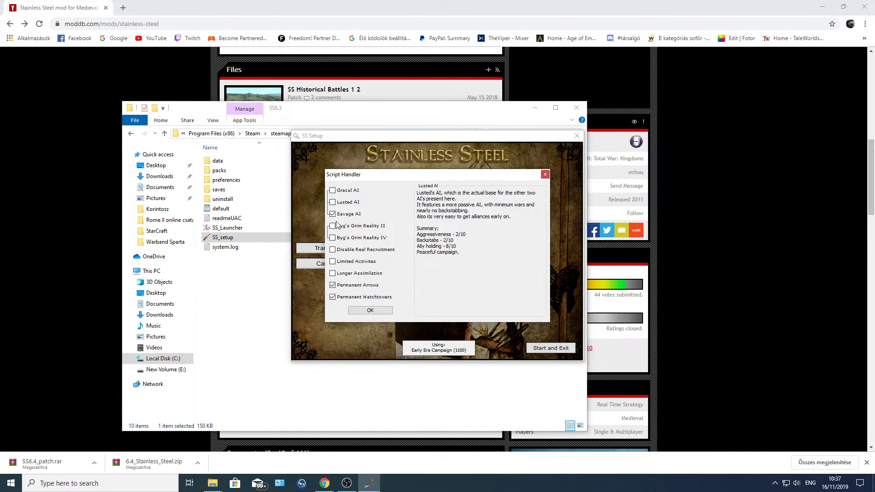
click(333, 190)
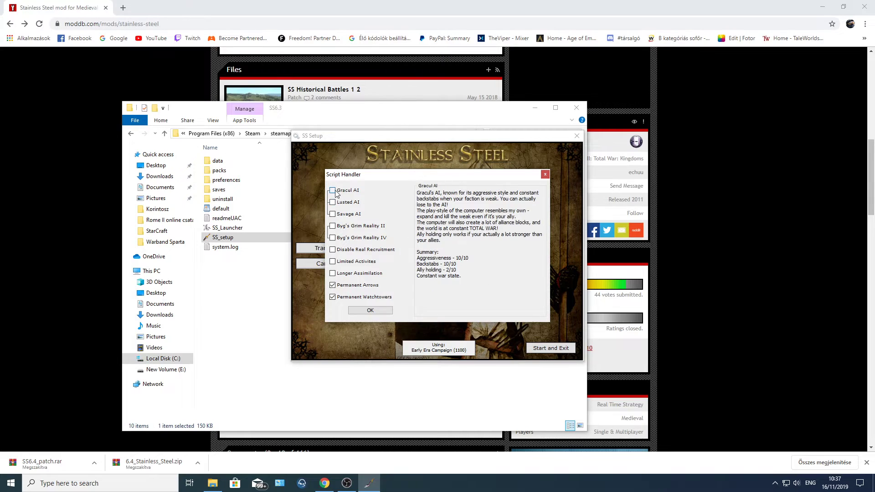
click(333, 285)
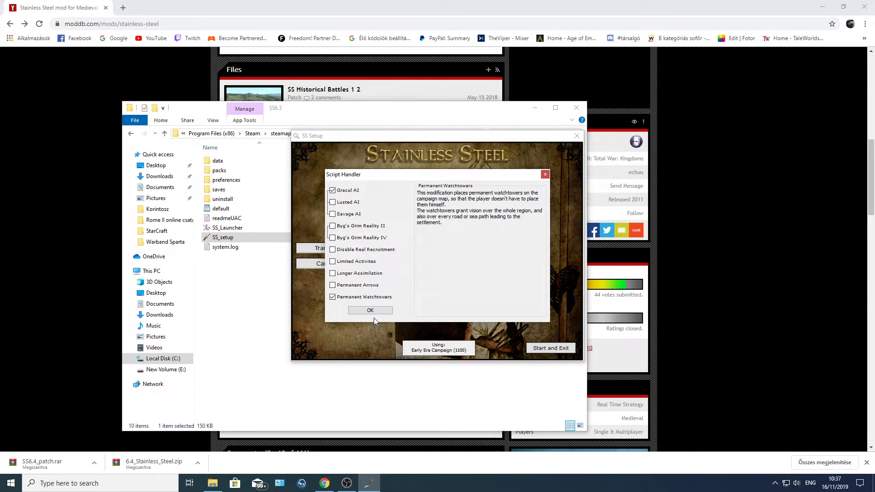
click(376, 312)
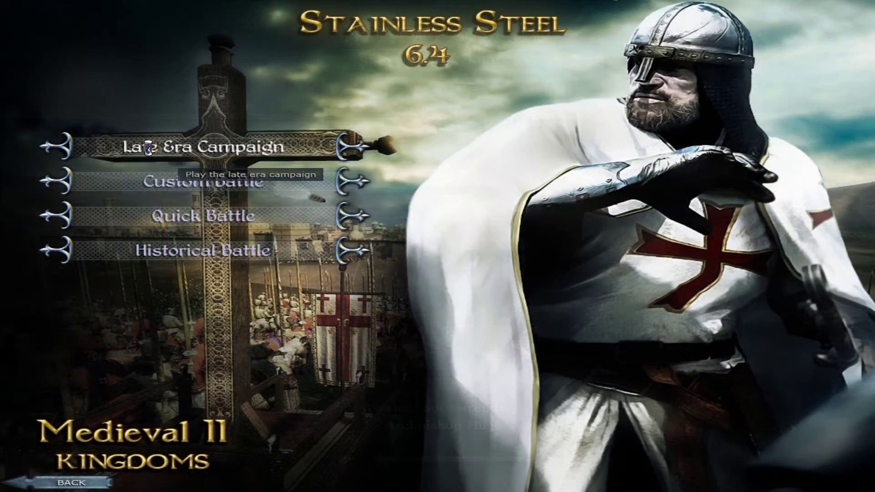
Start the Late Era Campaign as the Lithuanian faction and dismiss the introductory scrolls.
click(151, 146)
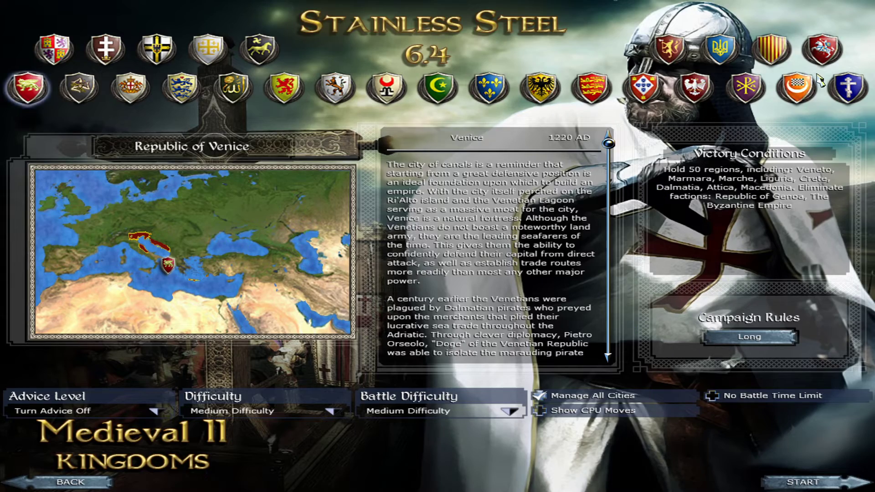
click(822, 50)
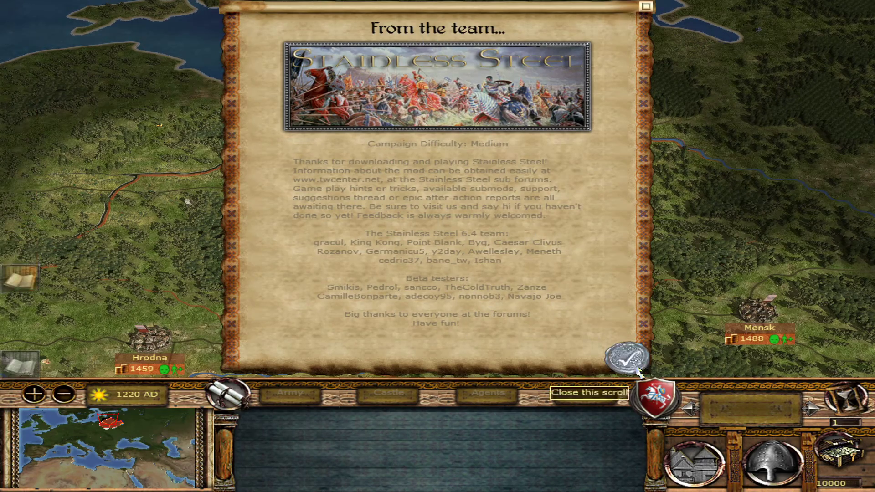
click(638, 358)
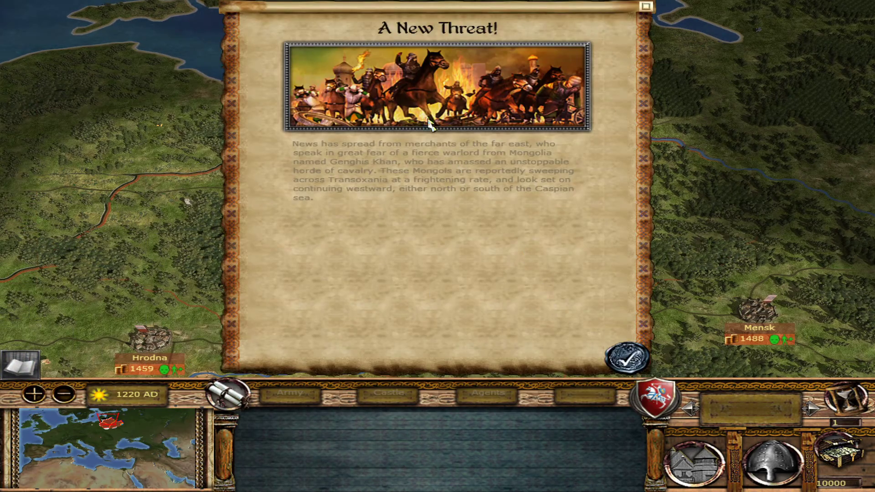
click(626, 359)
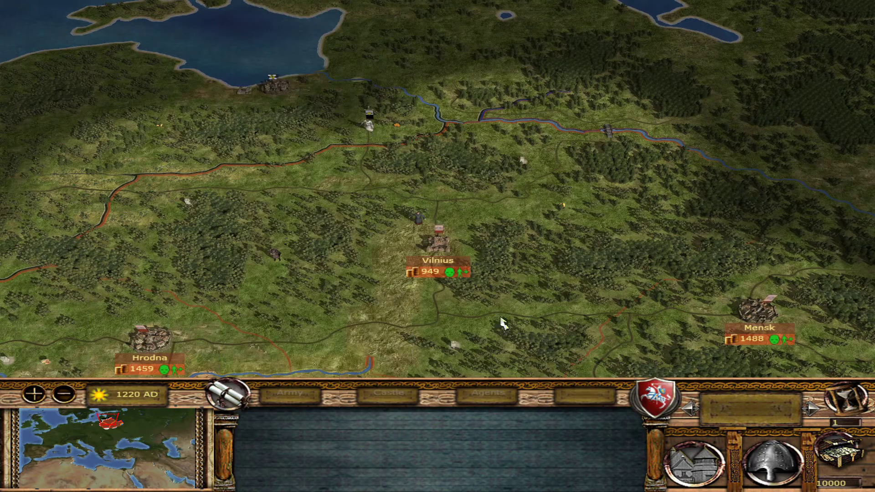
Inspect the garrisons of Vilnius and Hrodna and the details of the neutral Teutonic Order army to the north.
click(437, 246)
click(290, 394)
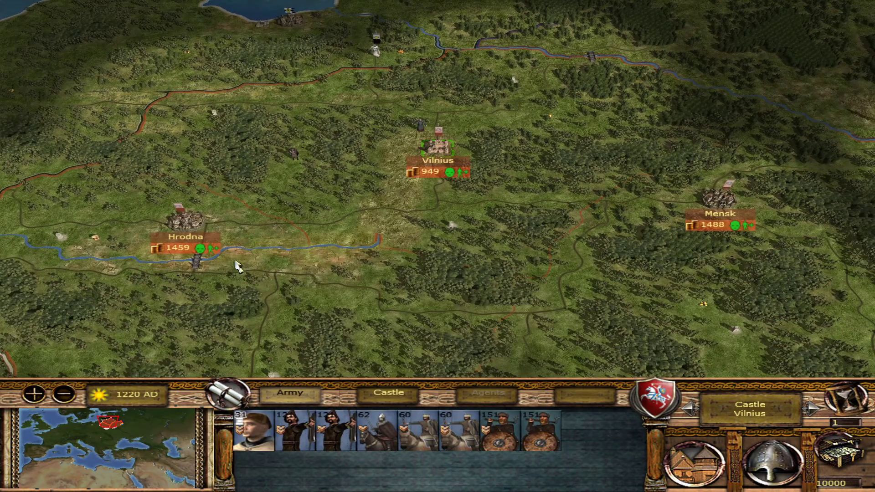
click(183, 219)
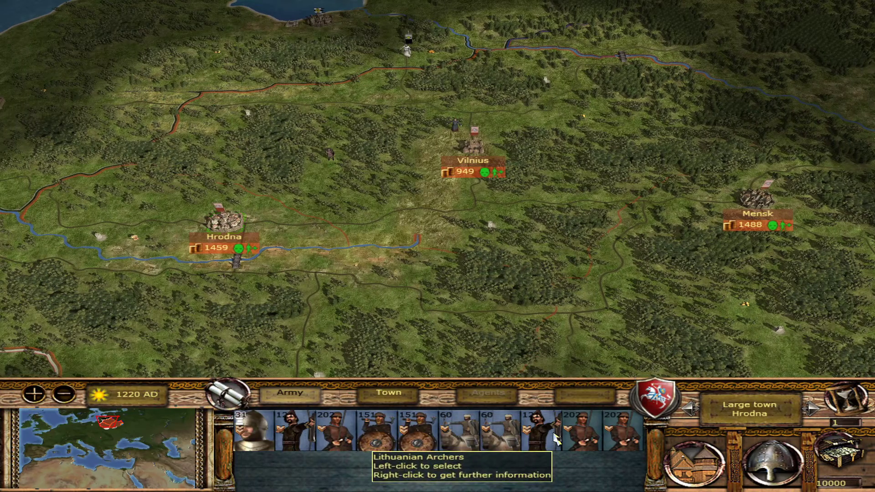
click(407, 57)
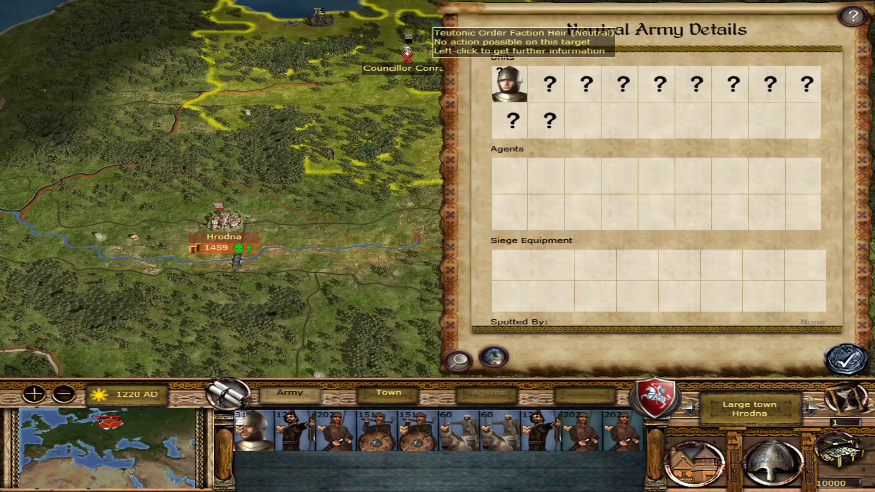
key(Escape)
Select the town of Mensk to view its garrison and look over the surrounding Lithuanian lands.
key(Right)
key(Up)
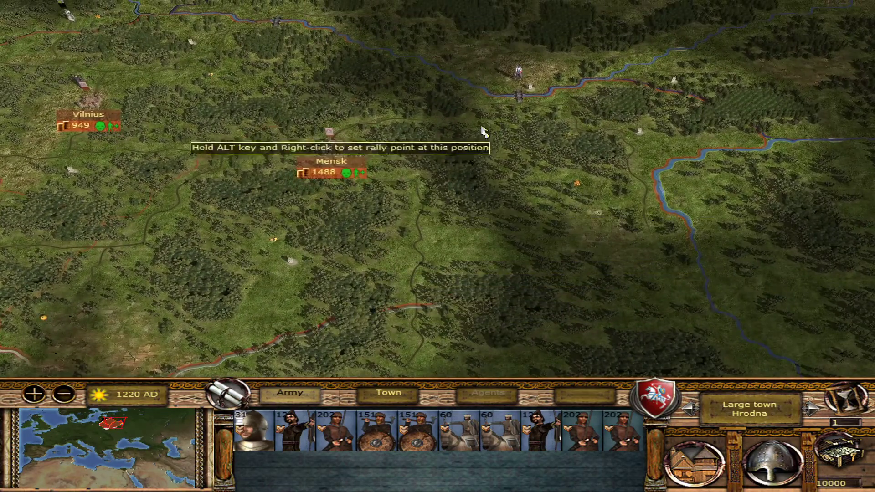
double_click(333, 134)
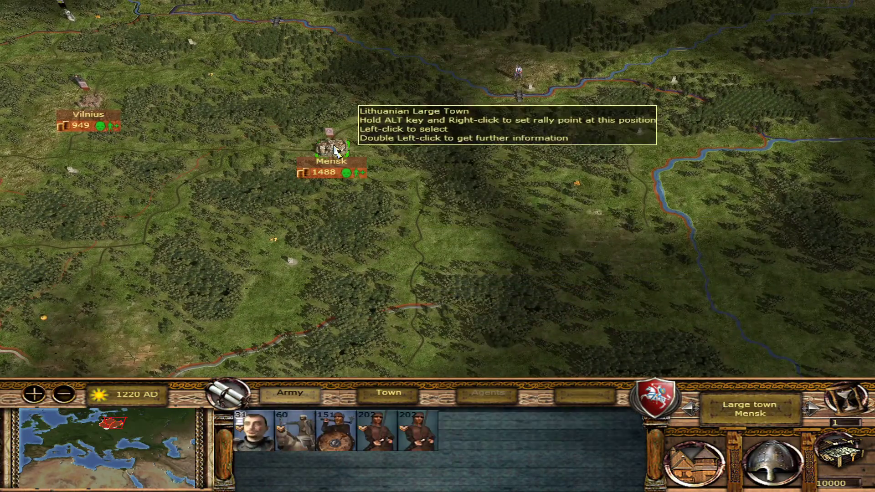
click(592, 203)
click(537, 207)
click(630, 205)
key(Escape)
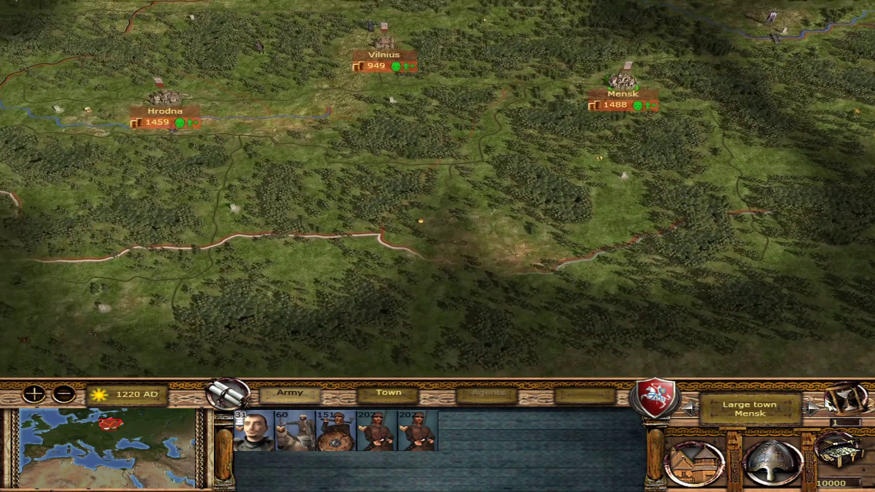
End the 1220 AD turn and accept the proposed candidate for adoption into the ruling family.
click(847, 396)
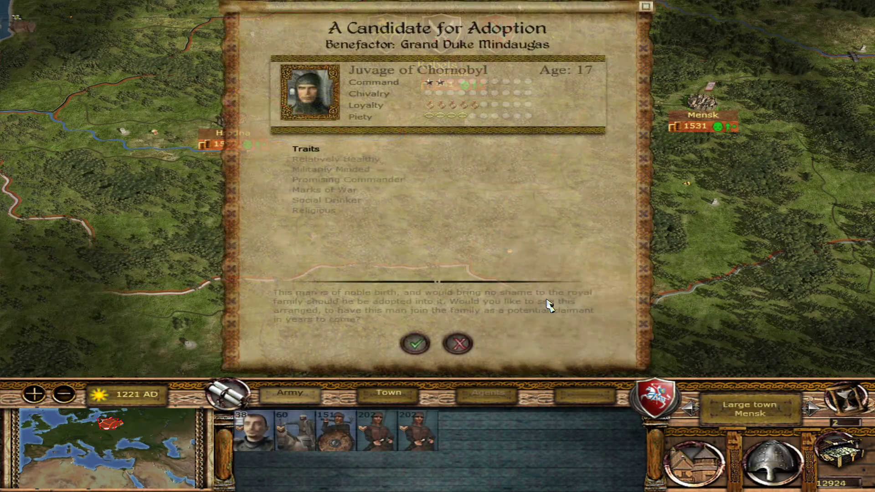
click(413, 343)
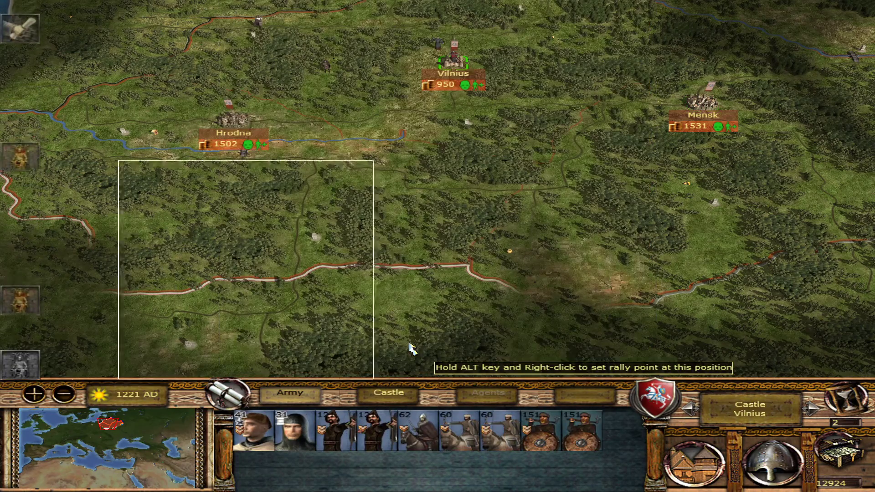